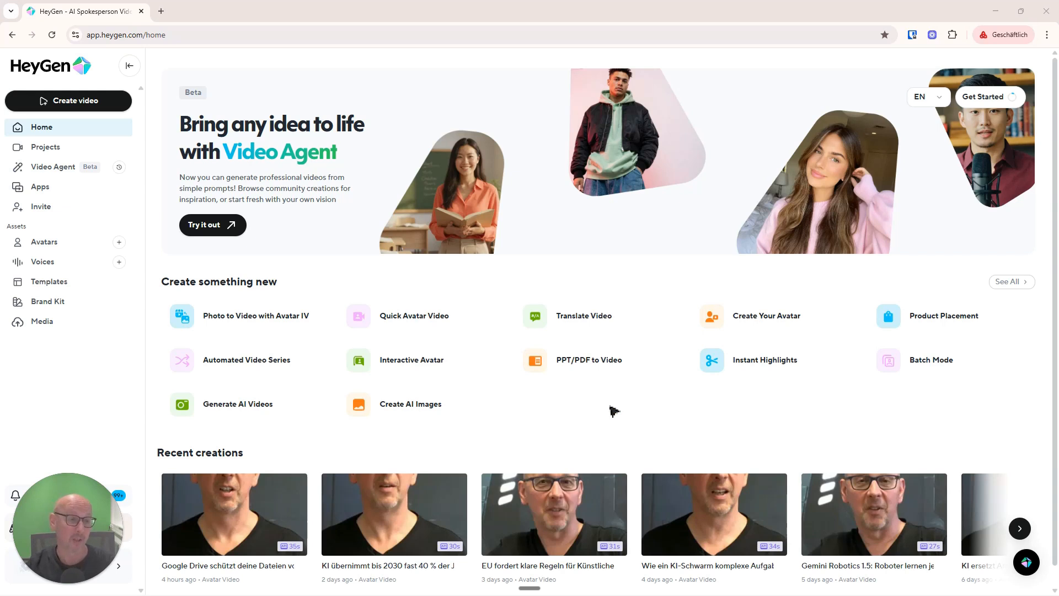
Step: Open the Video Agent and show the options of its video prompt
left_click(851, 169)
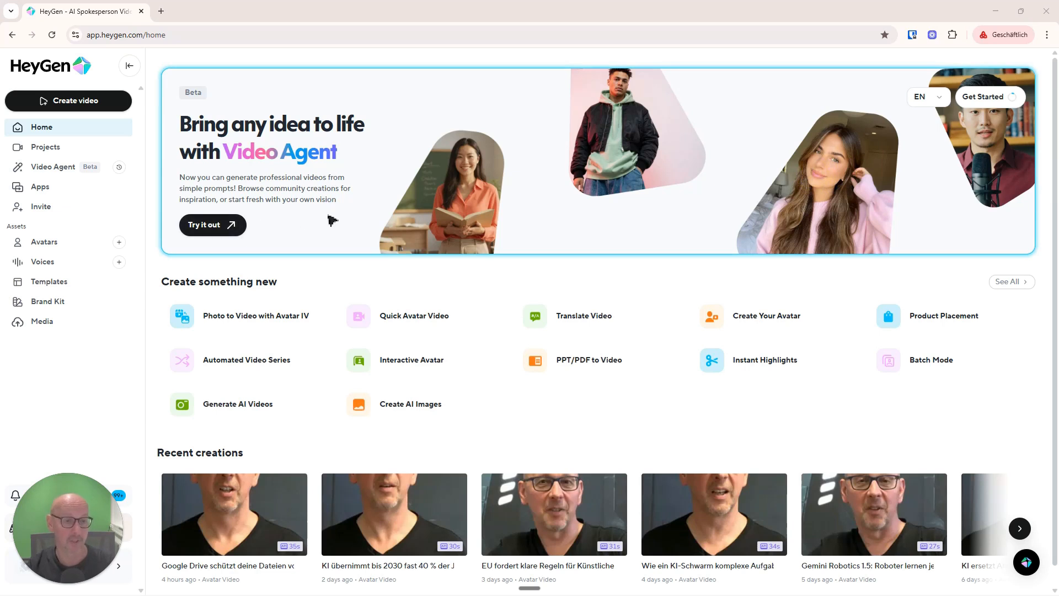
left_click(225, 231)
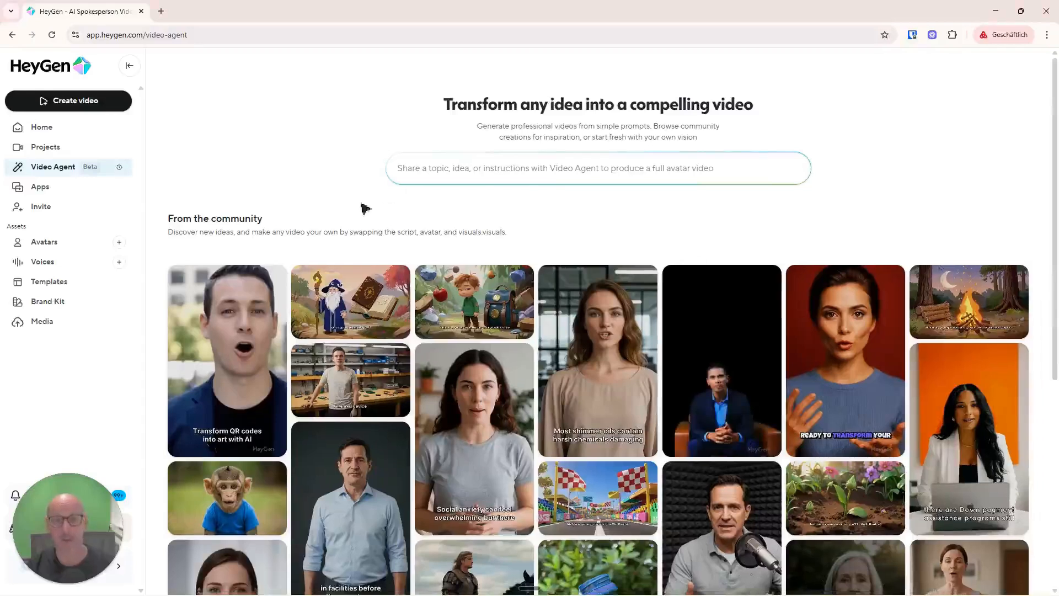
left_click(515, 179)
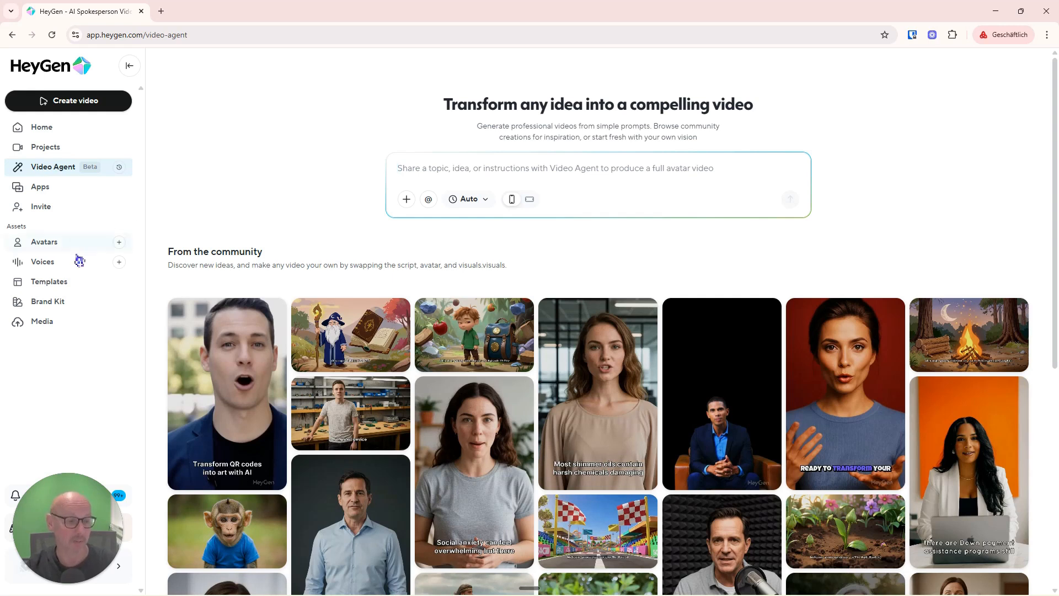
Step: Filter the personal avatars to the 2025-03 avatar and look through all of its looks
left_click(44, 242)
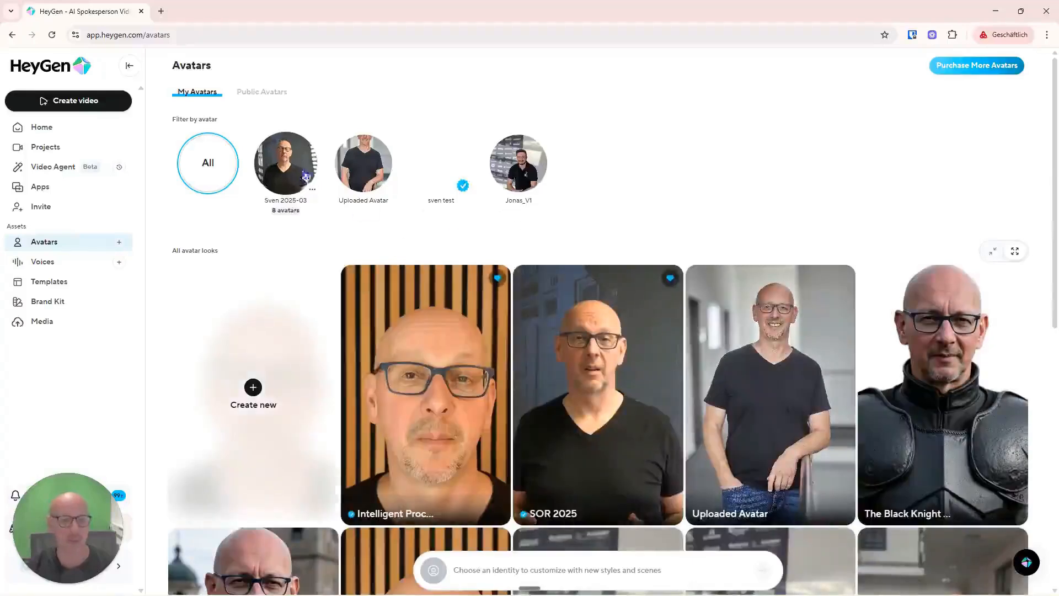
left_click(295, 175)
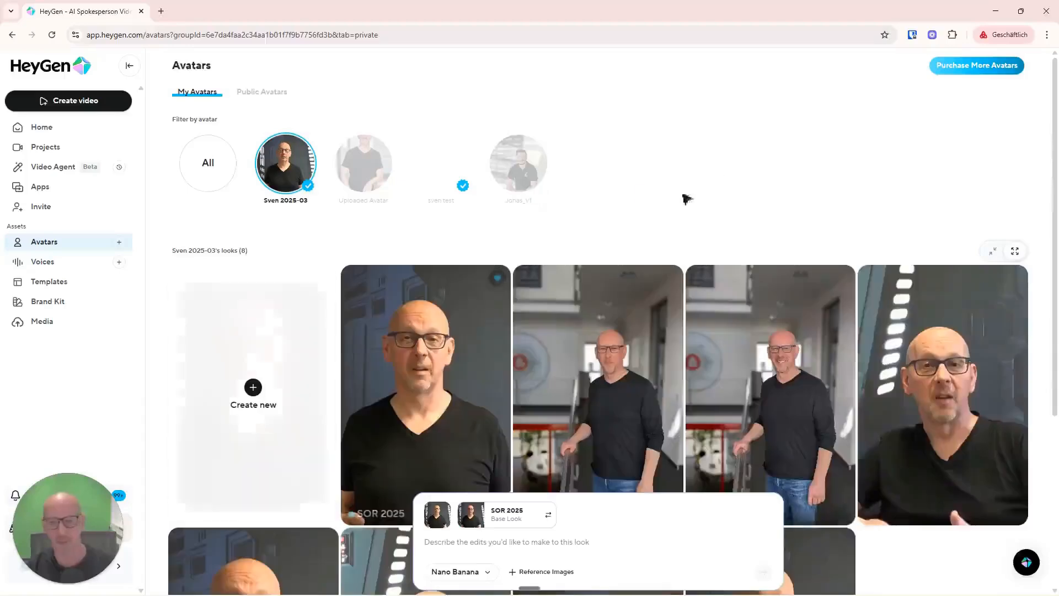
scroll(910, 444, "down", 5)
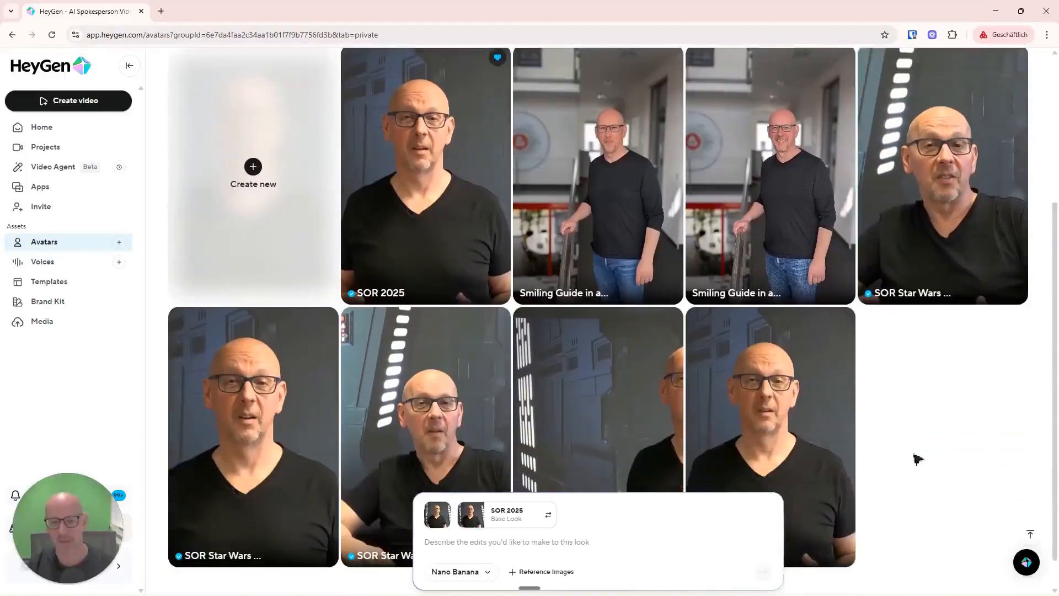
scroll(952, 427, "up", 5)
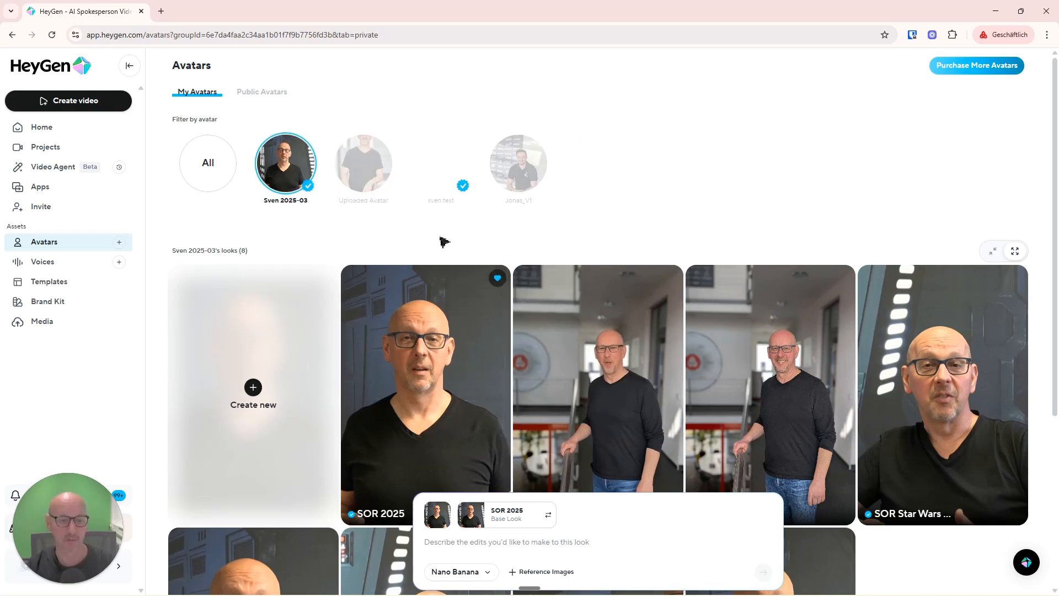
Step: Create a photo-based look by uploading the smiling portrait photo and assigning it to the existing 2025-03 avatar
left_click(259, 399)
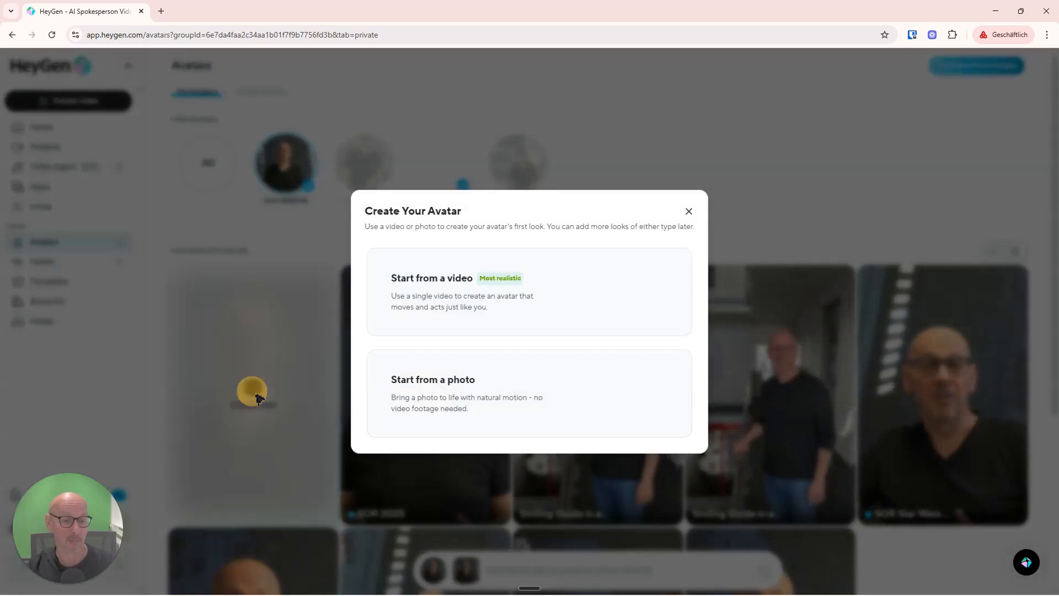
left_click(466, 398)
left_click(519, 401)
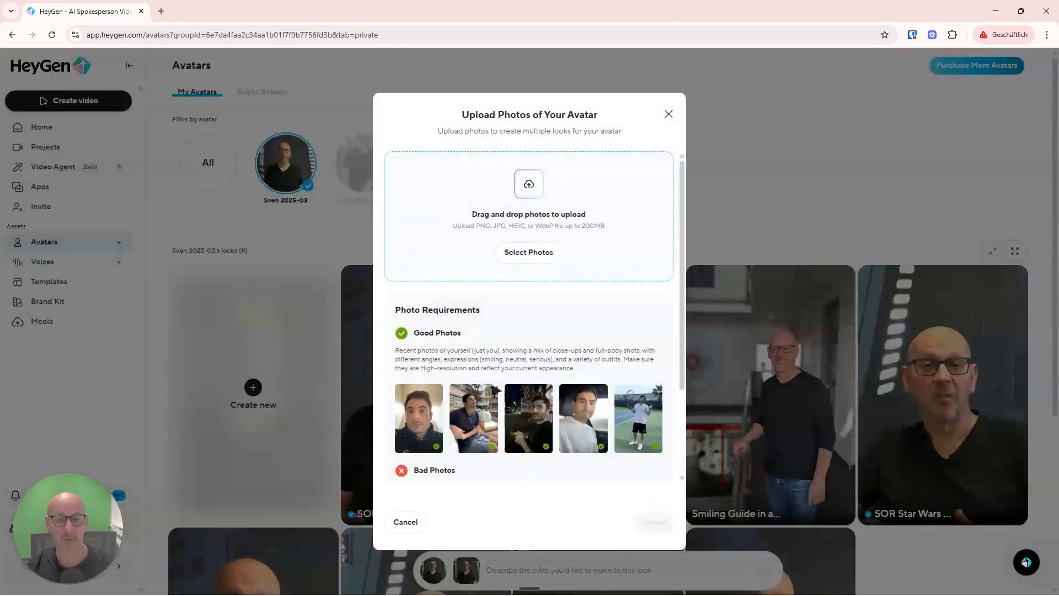
left_click_drag(0, 455, 547, 259)
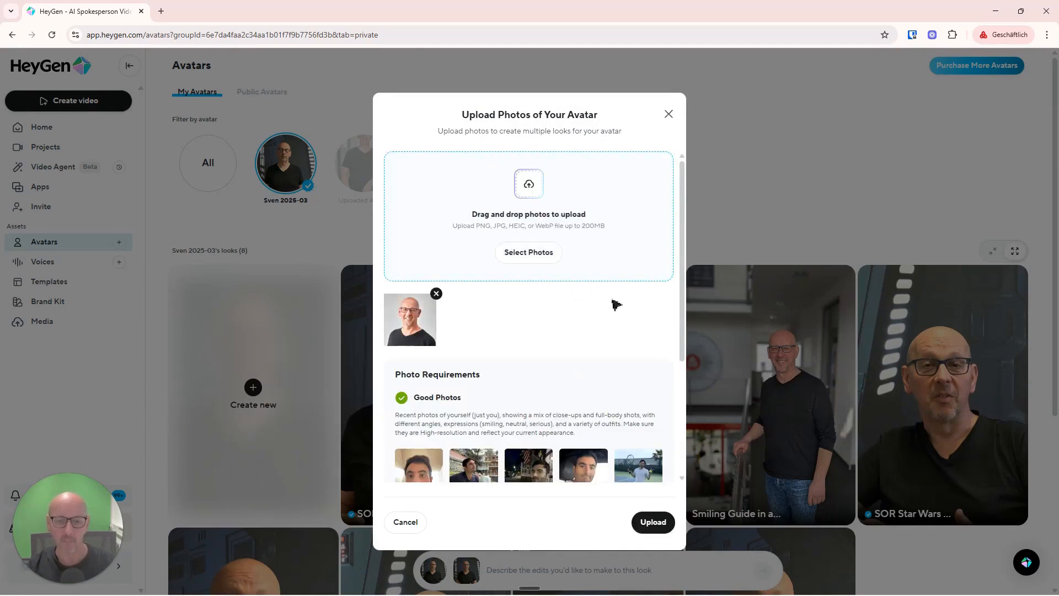
left_click(664, 529)
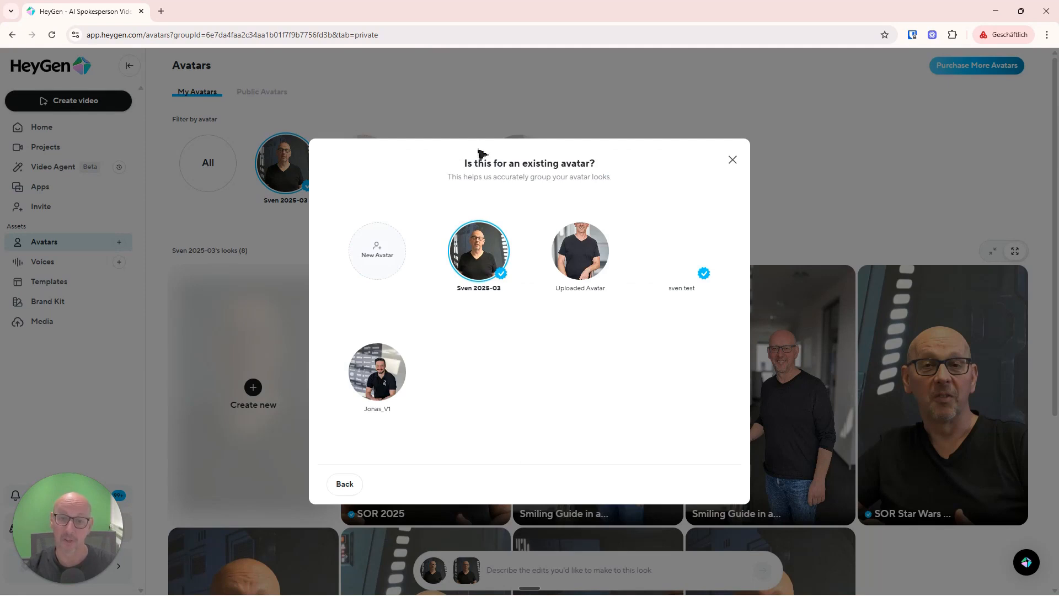
left_click(481, 253)
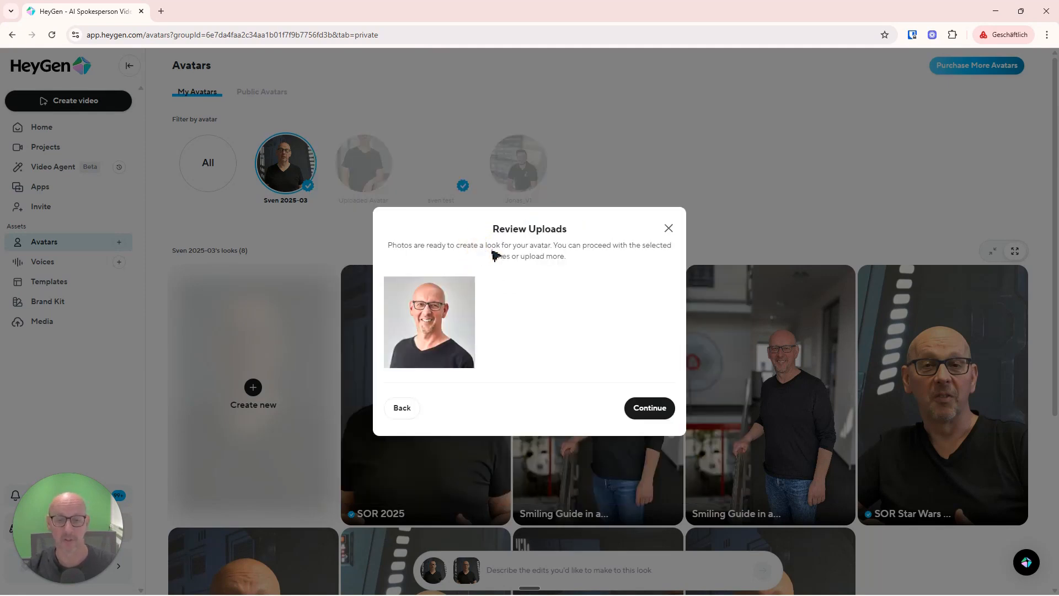
left_click(651, 410)
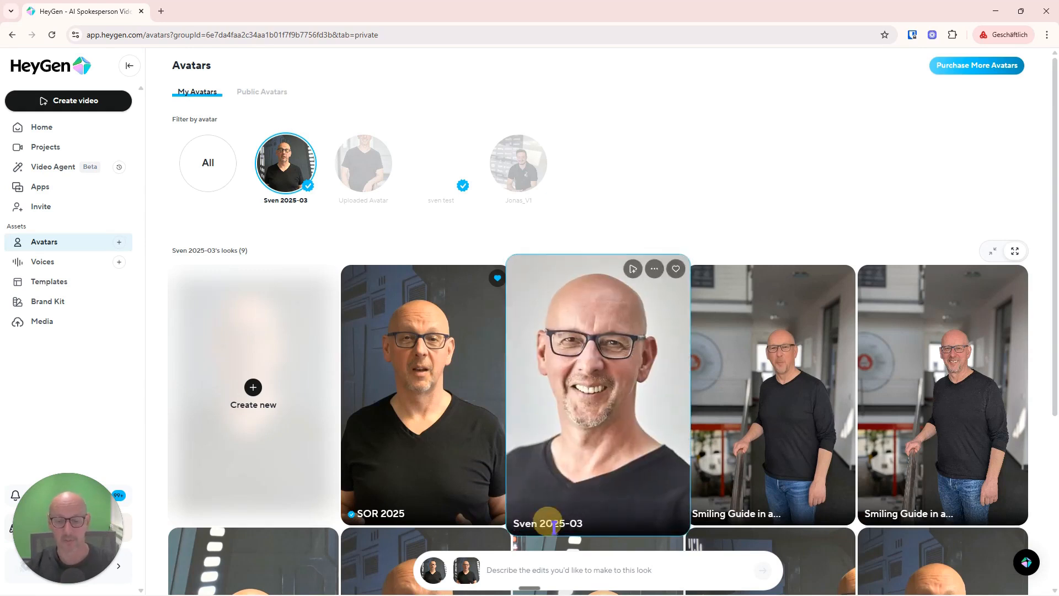
Step: Rename the newly uploaded look to the person's first name followed by "Portrait"
left_click(555, 526)
key("BackSpace")
type("Sve")
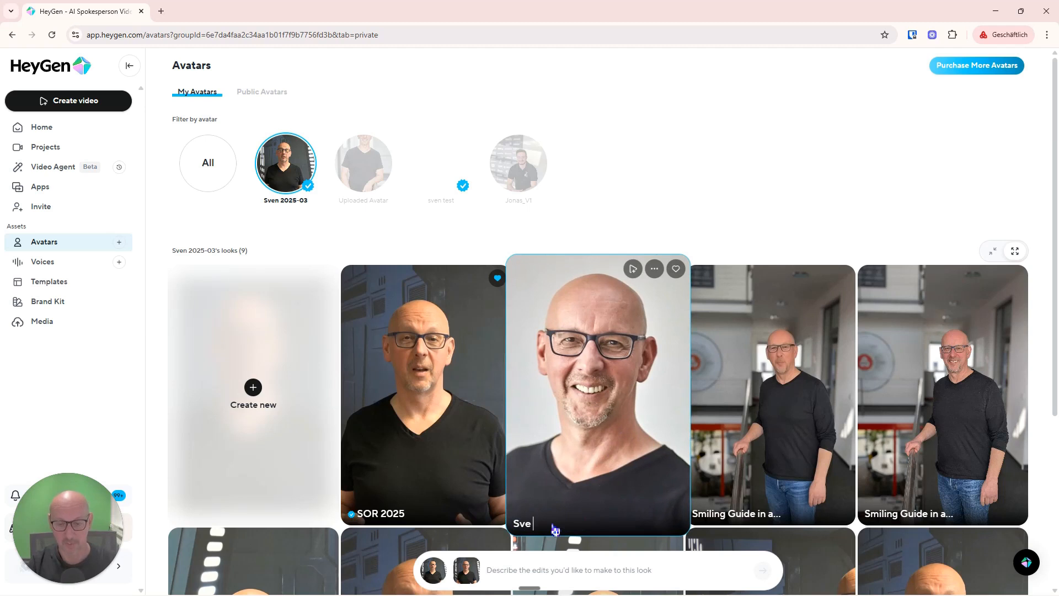
type("n Portrait")
key("Return")
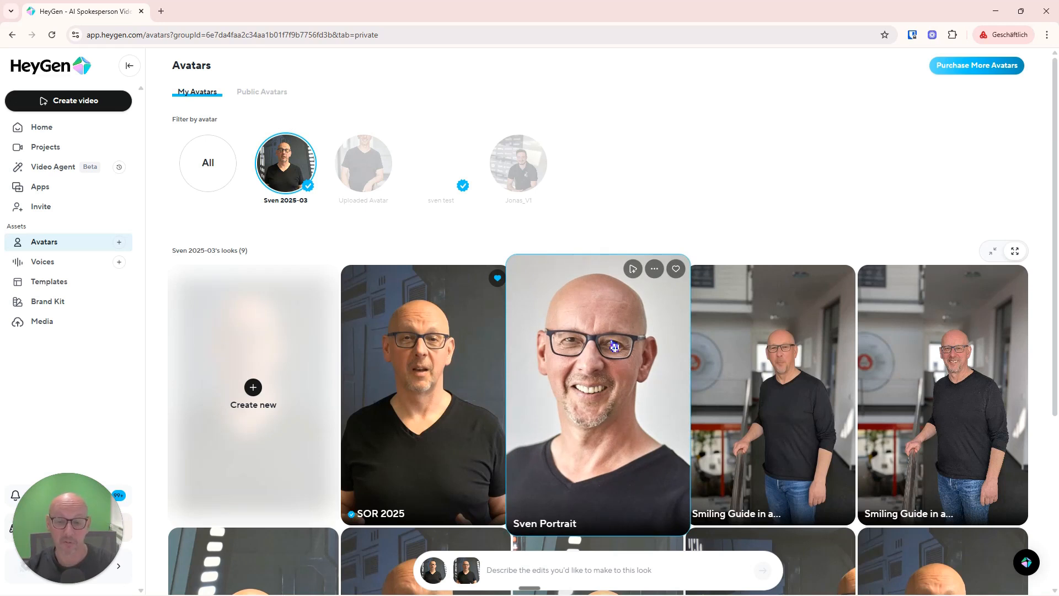
Step: Start editing the renamed portrait look so that it serves as the base look
left_click(654, 269)
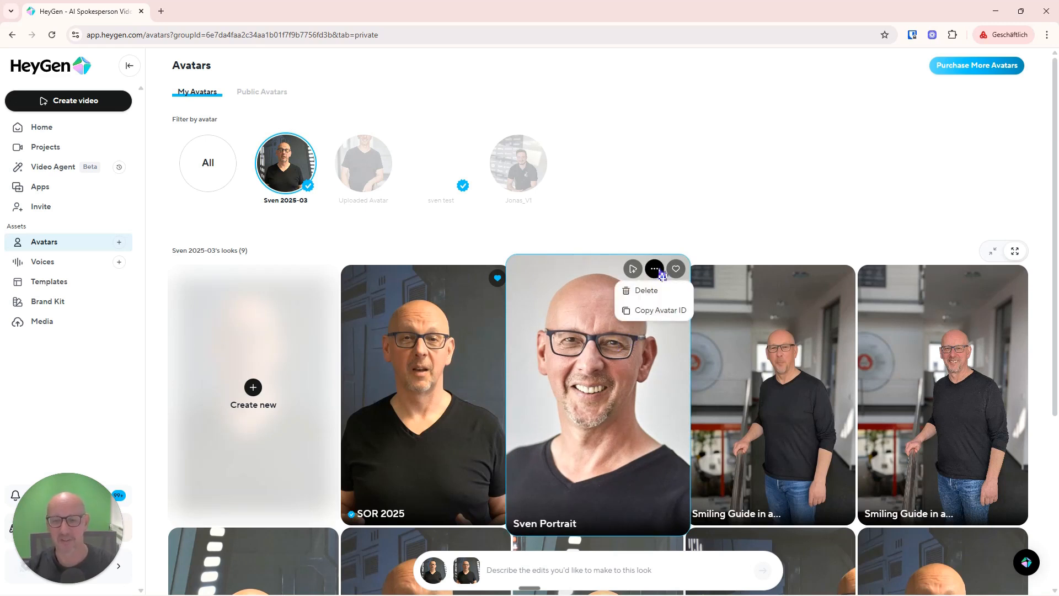
left_click(661, 272)
left_click(663, 272)
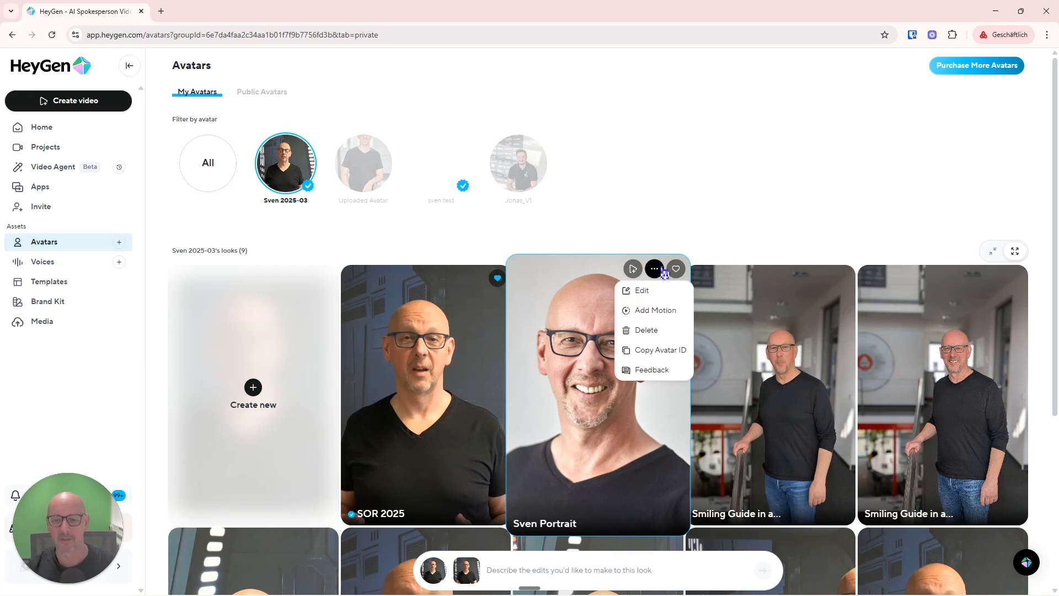
left_click(638, 302)
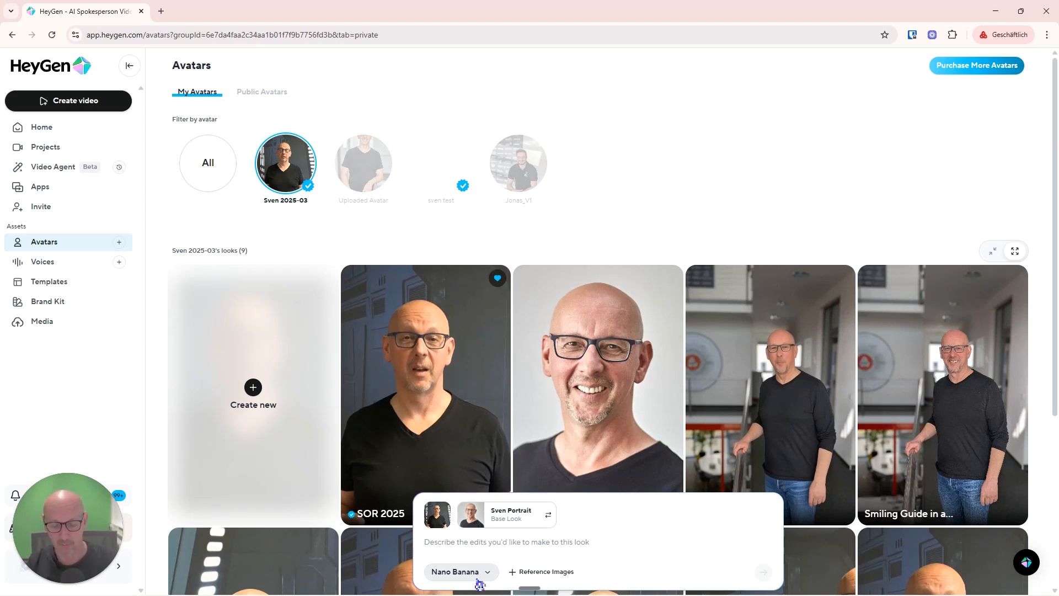
Step: Generate new looks with Nano Banana from the prompt "Replace the clothes of this person with a pizzaiolo outfit."
type("REp")
key("BackSpace")
key("BackSpace")
key("BackSpace")
key("BackSpace")
key("BackSpace")
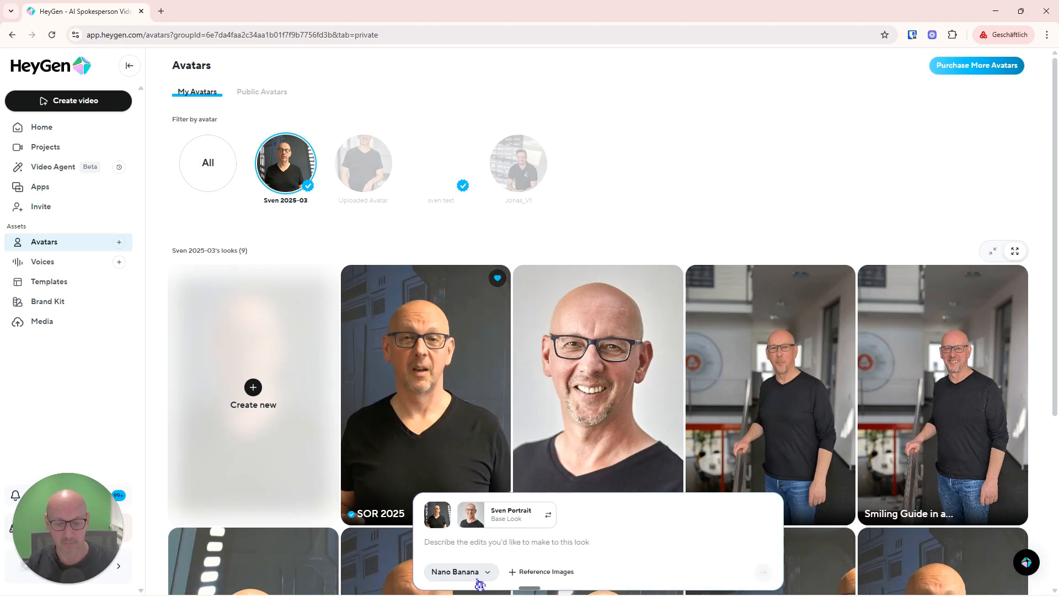
type("Re")
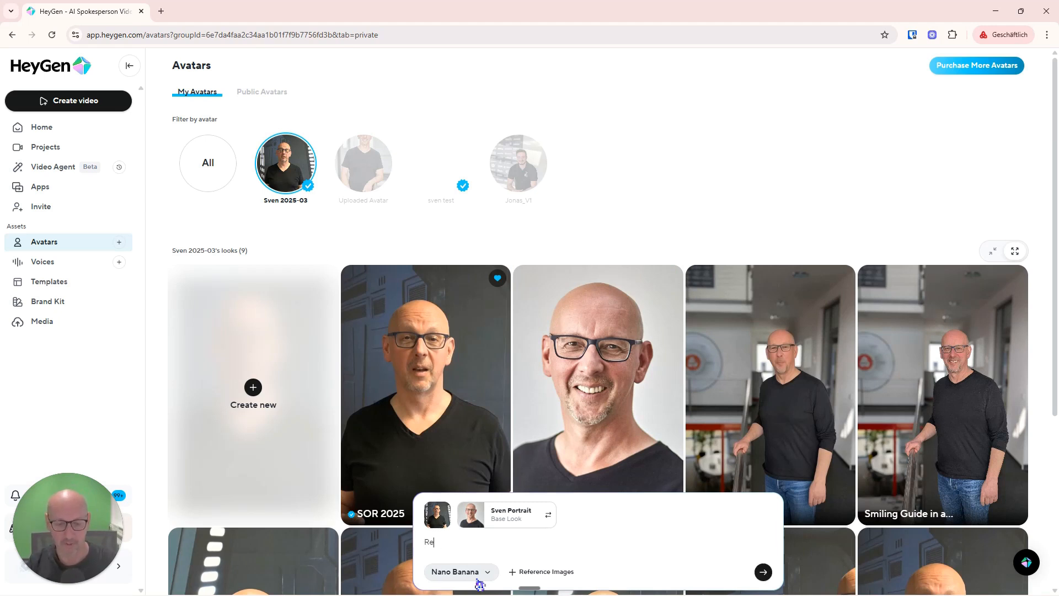
type("place the clothes of this person with a pizzaiolo outfit.")
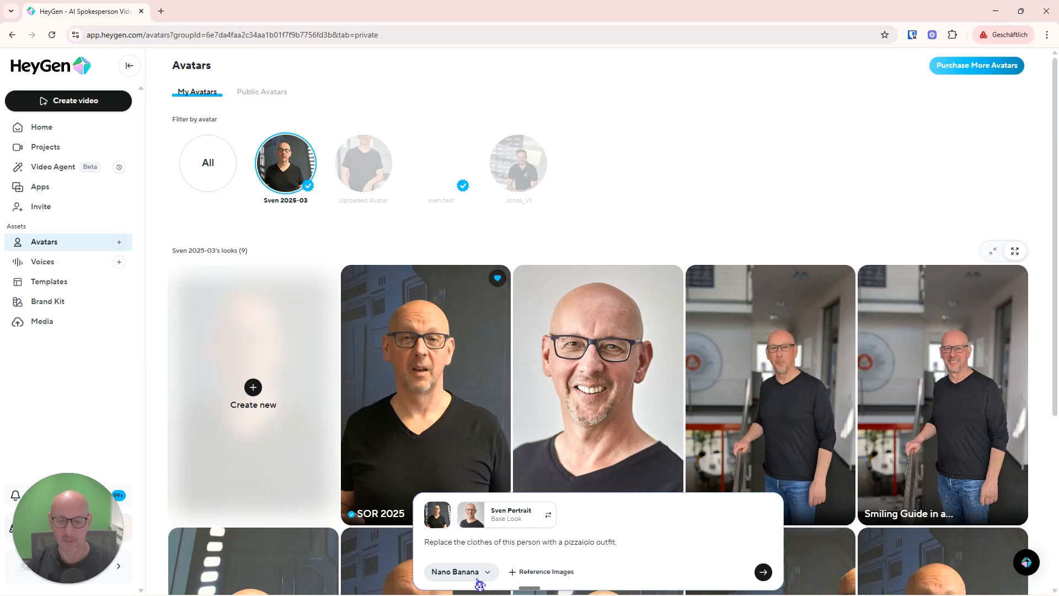
left_click(763, 572)
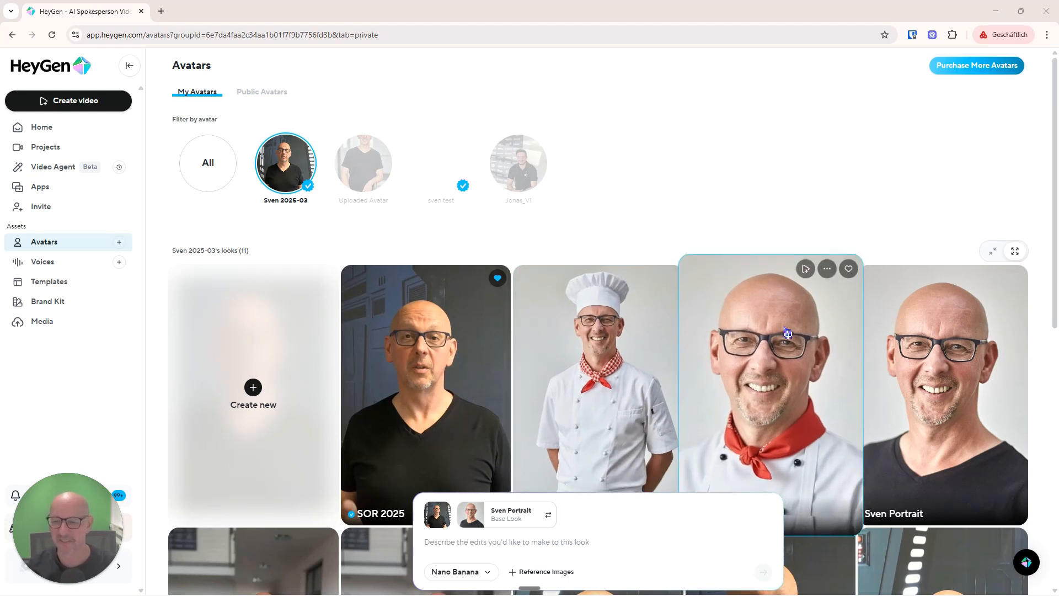
Step: Edit the close-up pizzaiolo look with the prompt "Put this person in front of a pizza oven with a wooden fire." and generate
left_click(827, 269)
left_click(816, 303)
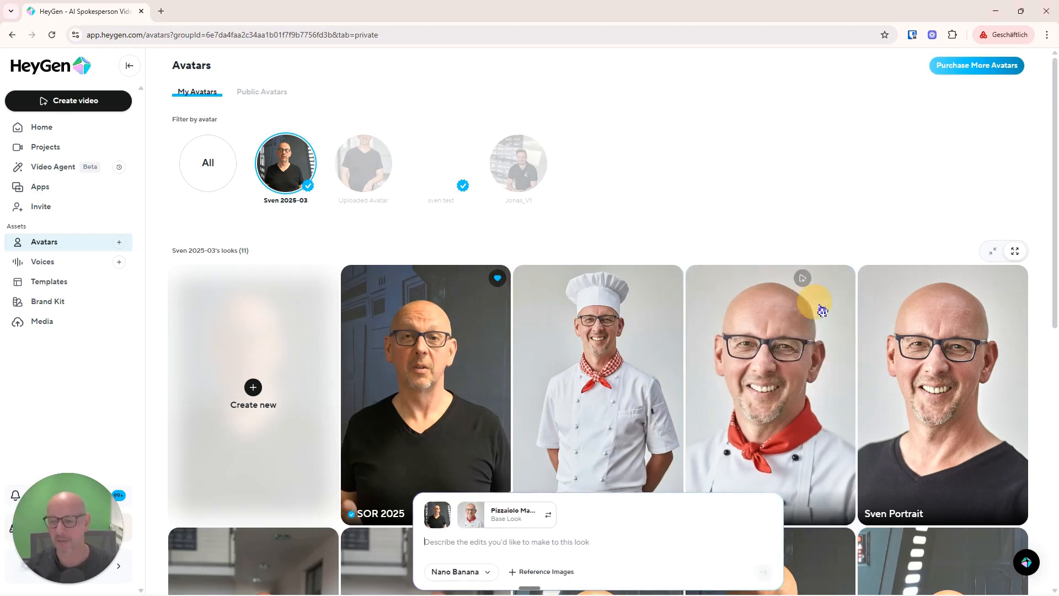
left_click(525, 548)
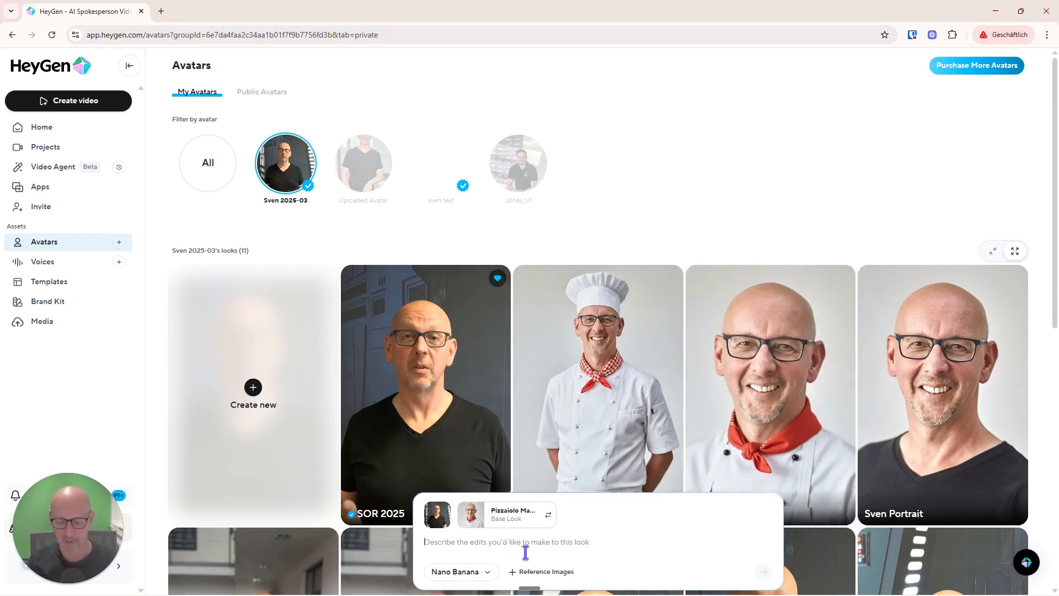
type("Pu")
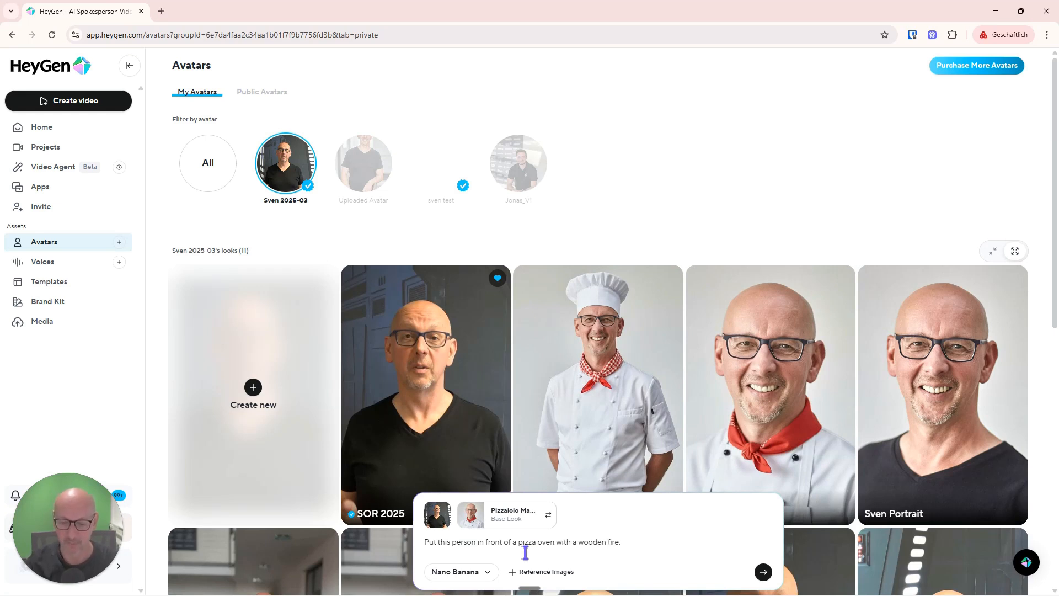
left_click(763, 572)
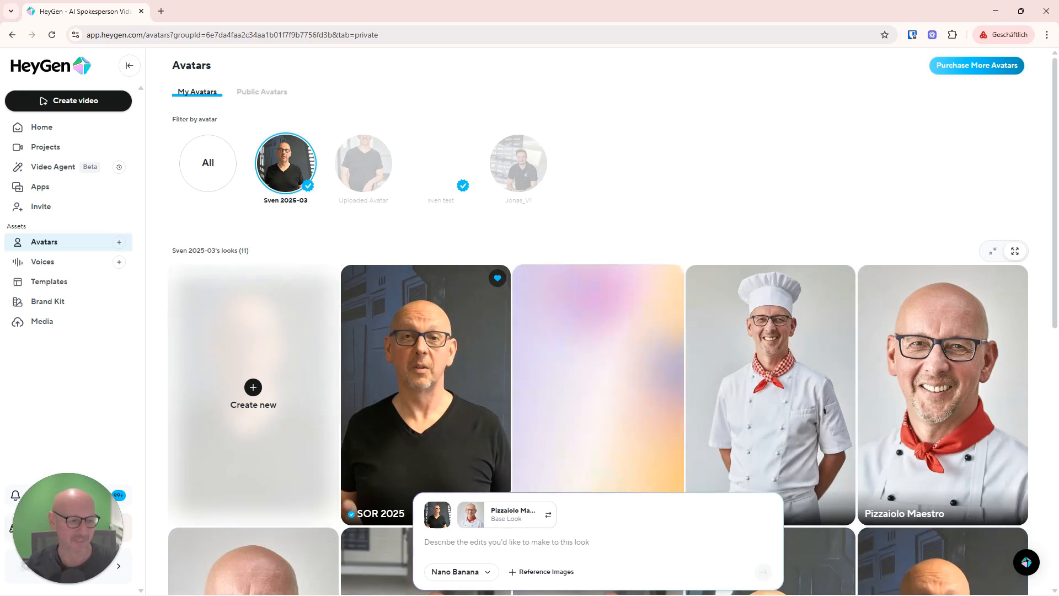
Step: Copy the avatar ID of the close-up look in front of the pizza oven
scroll(722, 116, "down", 2)
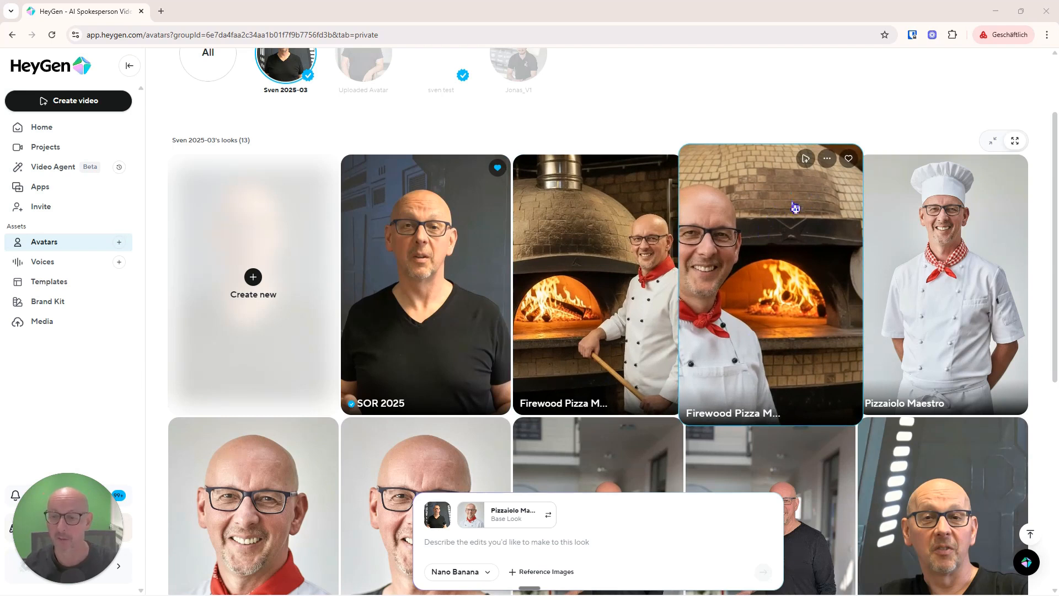
left_click(827, 159)
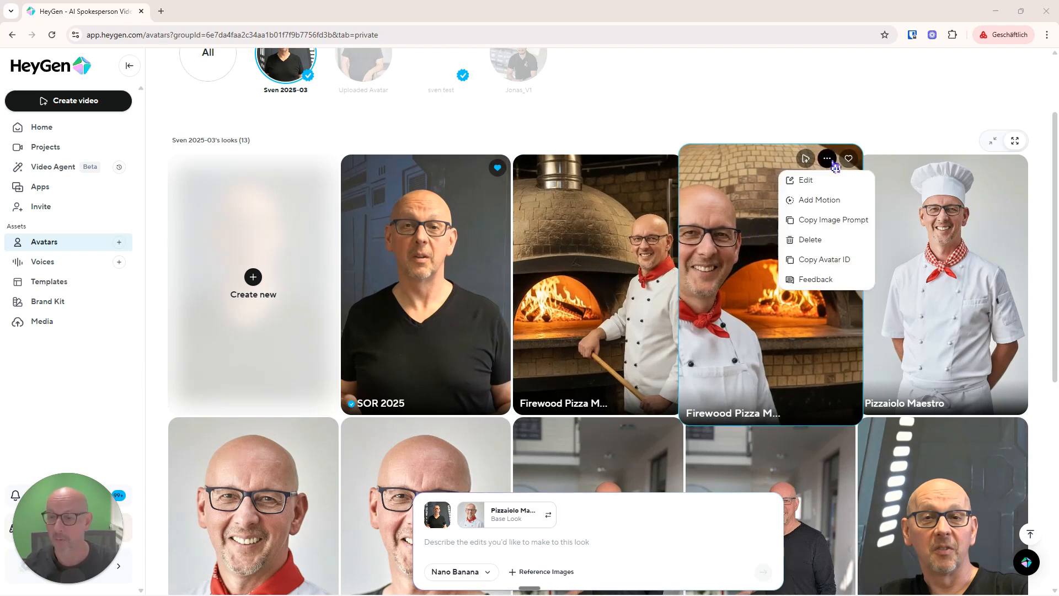
left_click(829, 270)
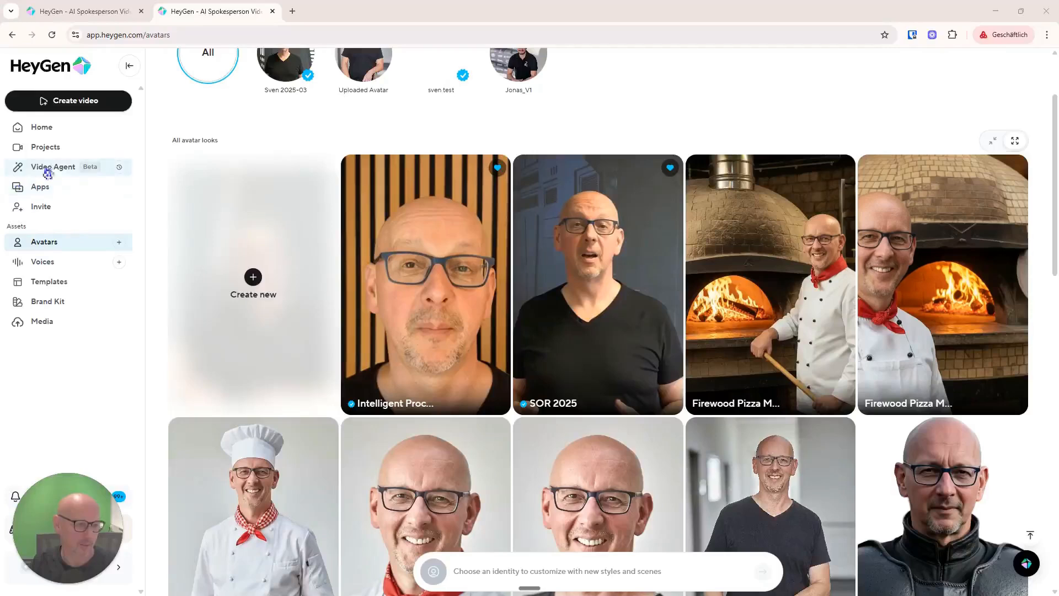
Step: Start a Video Agent prompt that uses the close-up "Firewood Pizza Maestro" look in front of the oven from the custom avatars
left_click(50, 173)
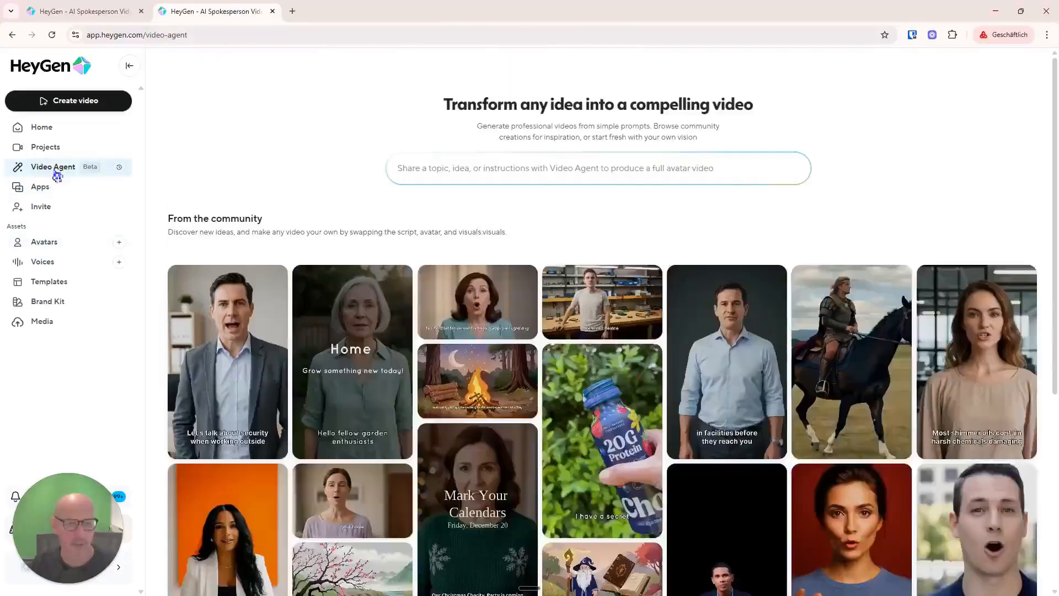
left_click(457, 172)
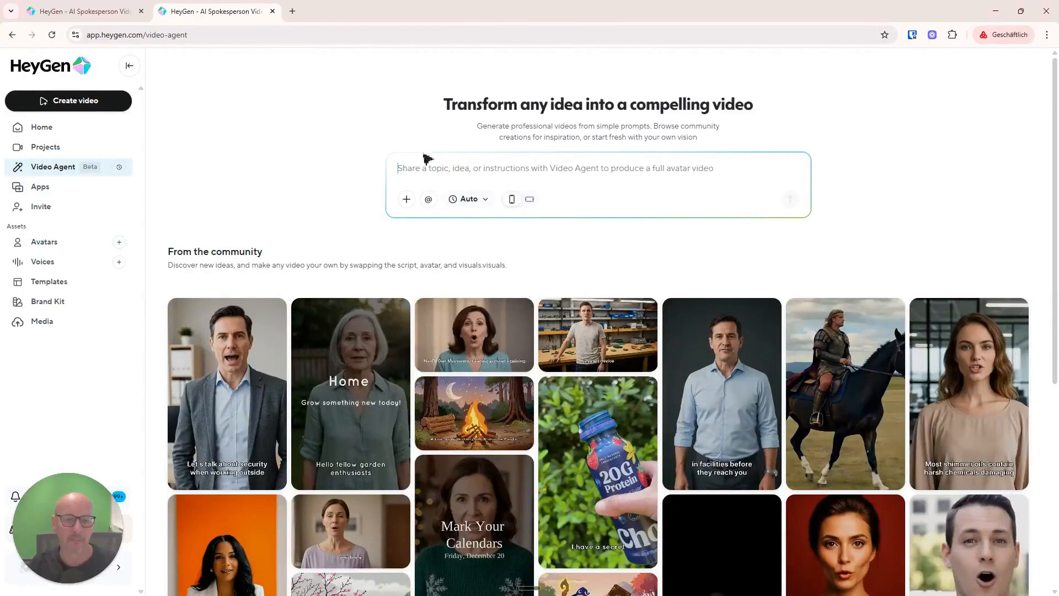
left_click(406, 198)
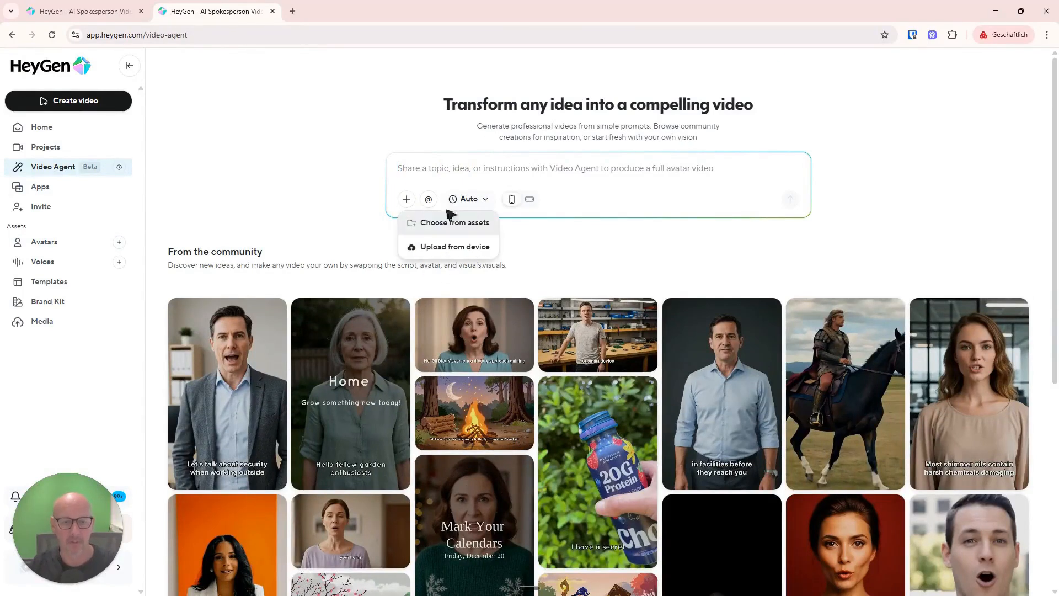
left_click(421, 178)
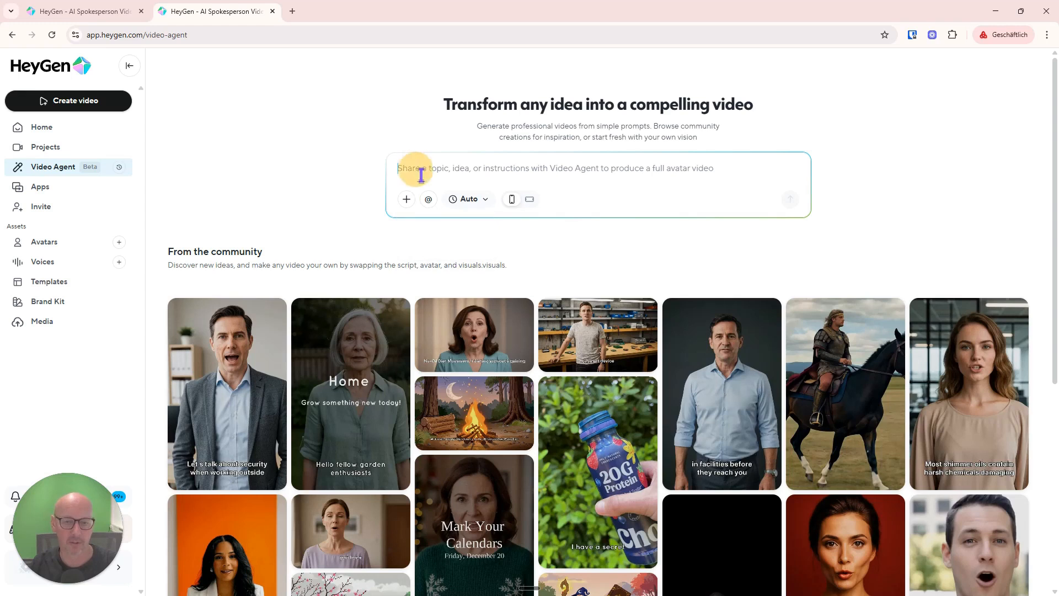
left_click(428, 199)
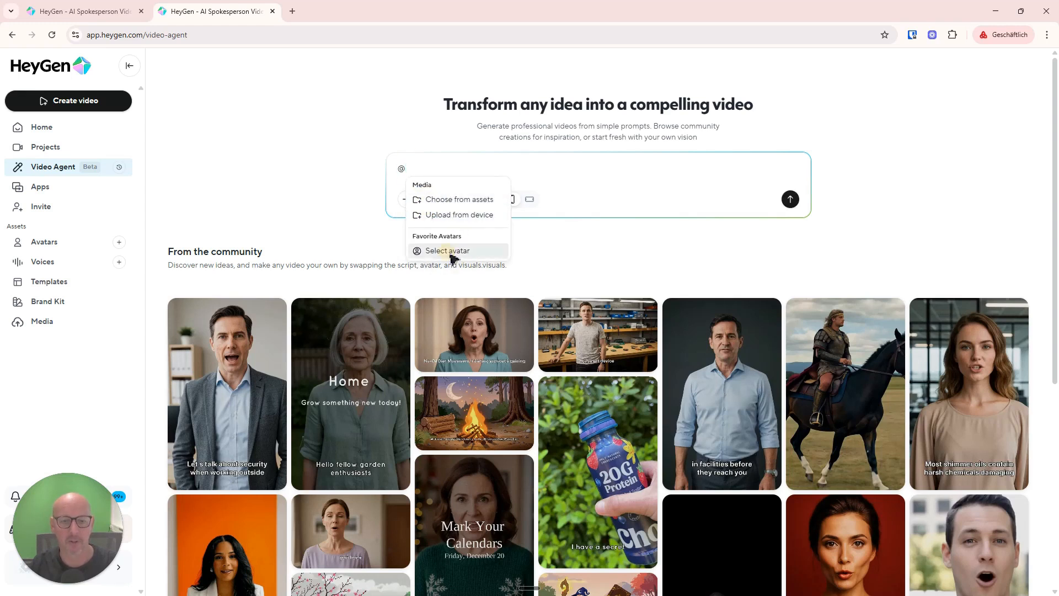
left_click(450, 253)
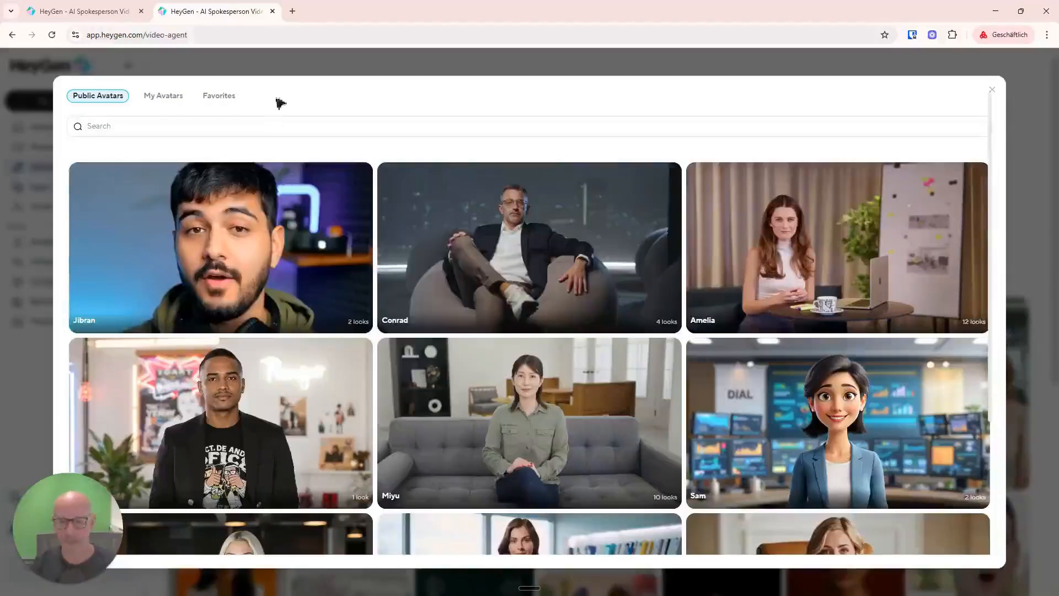
left_click(168, 105)
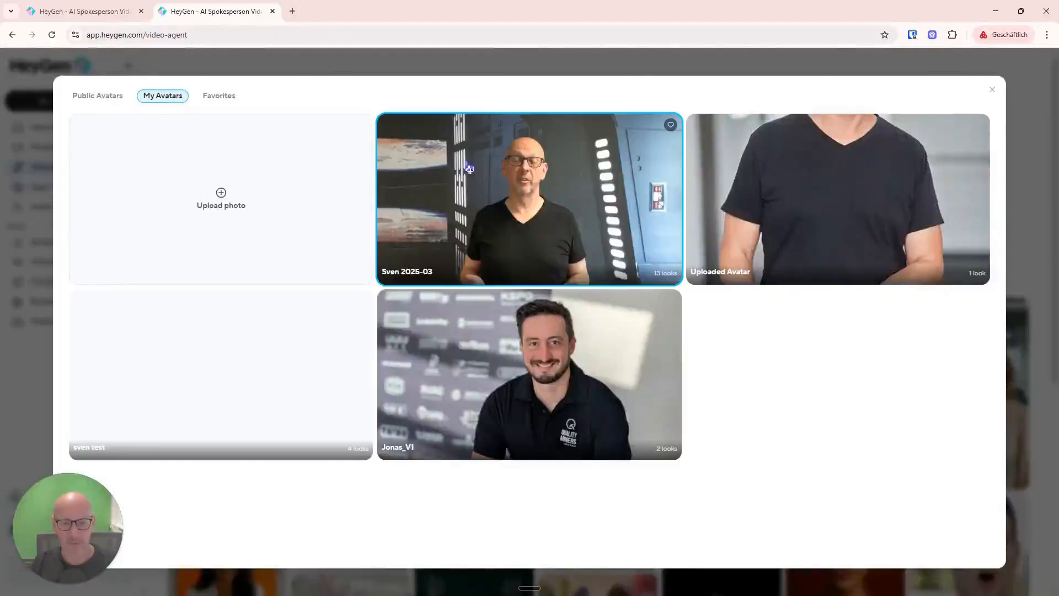
left_click(535, 205)
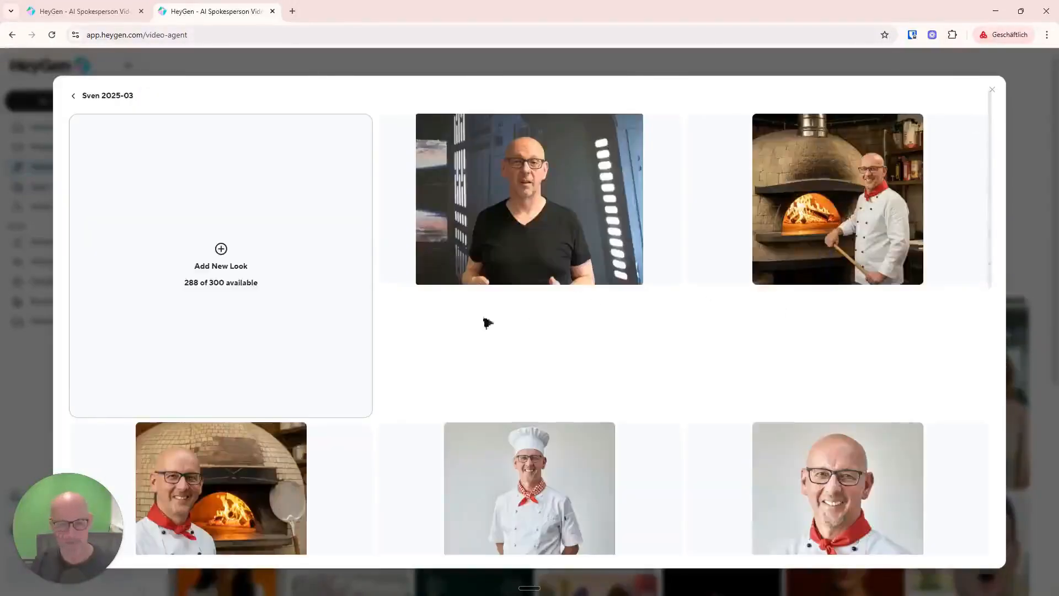
scroll(441, 315, "down", 4)
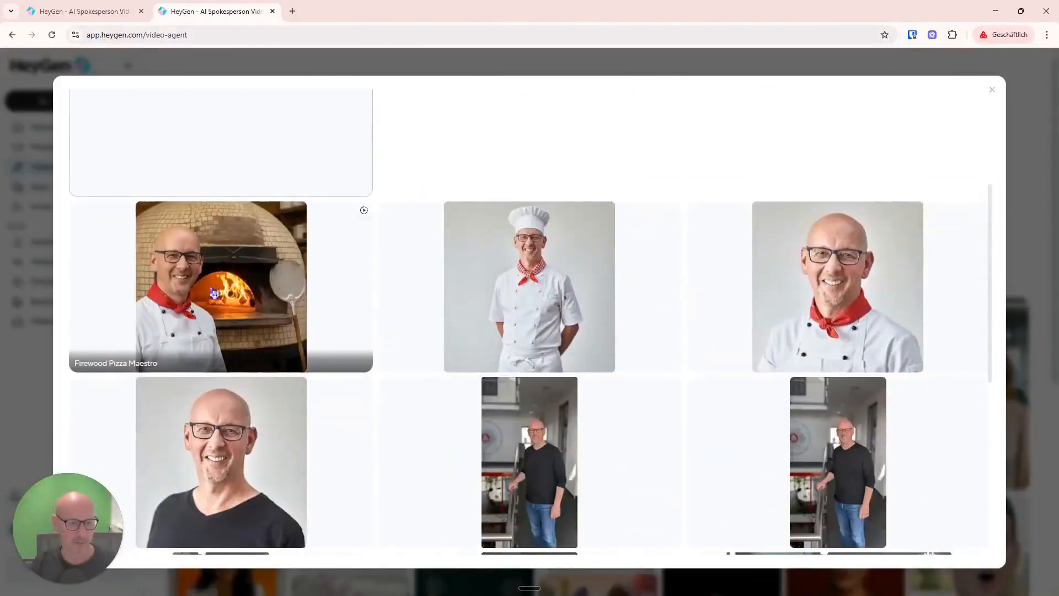
left_click(239, 298)
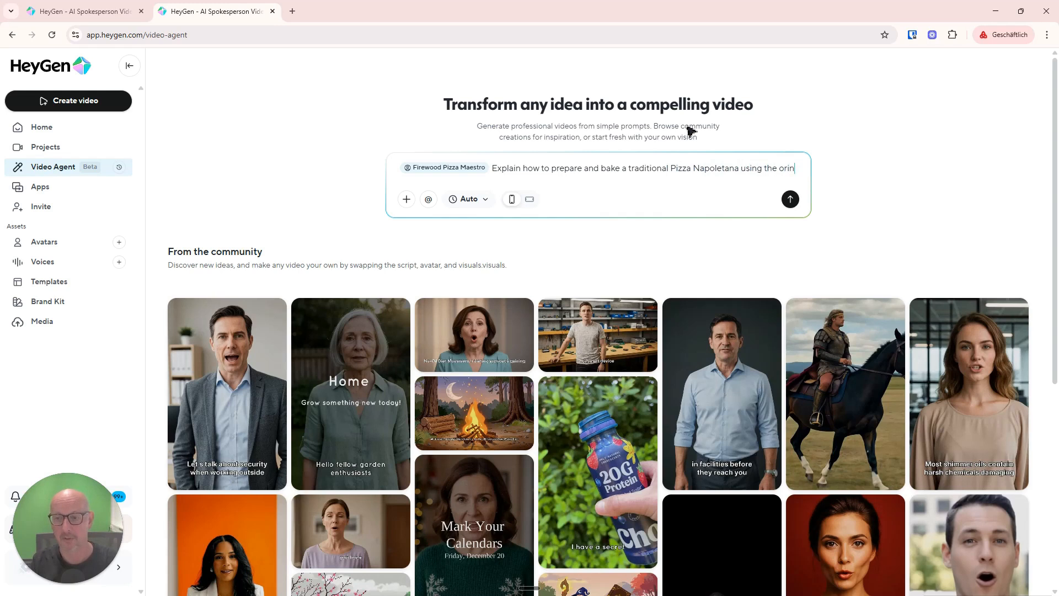
Step: Write the video prompt "Explain how to prepare and bake a traditional Pizza Napoletana using the original recipe."
type("ginal recie")
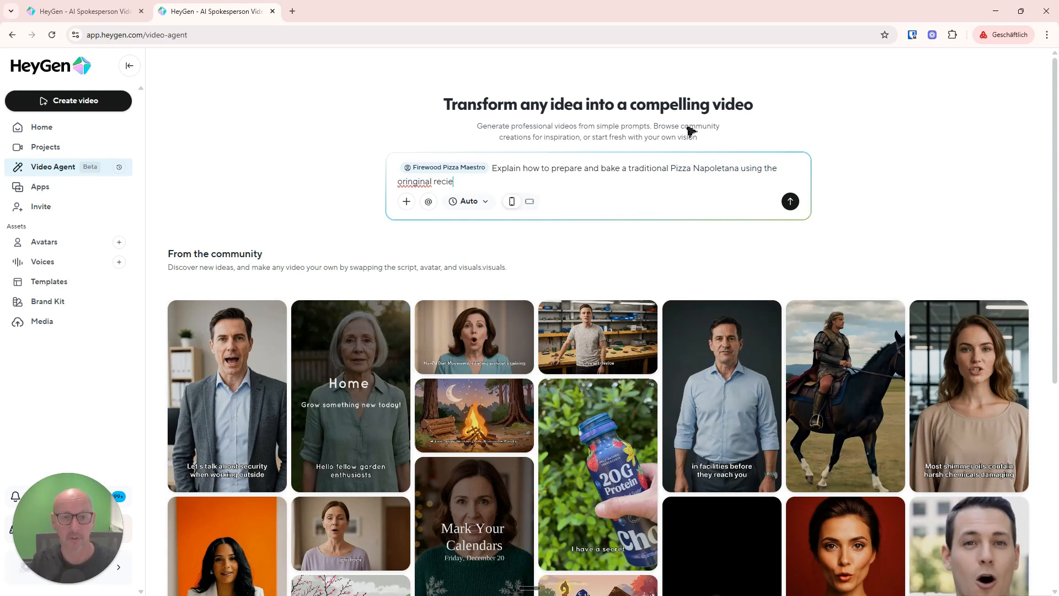
key("Delete")
key("End")
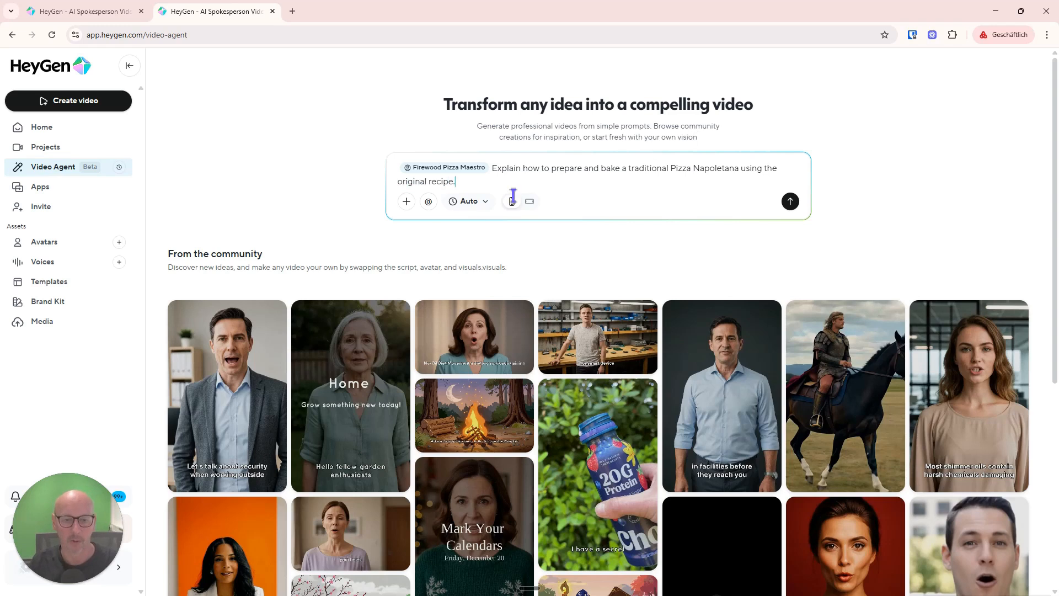
Step: Set the video length to 60s with portrait orientation and submit the prompt to Video Agent
left_click(488, 206)
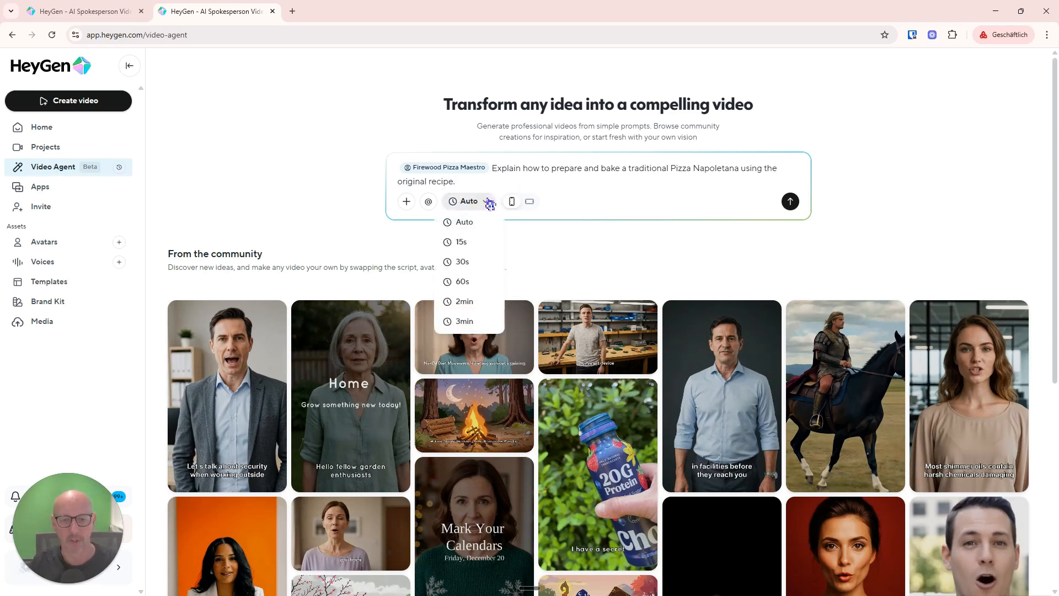
left_click(474, 287)
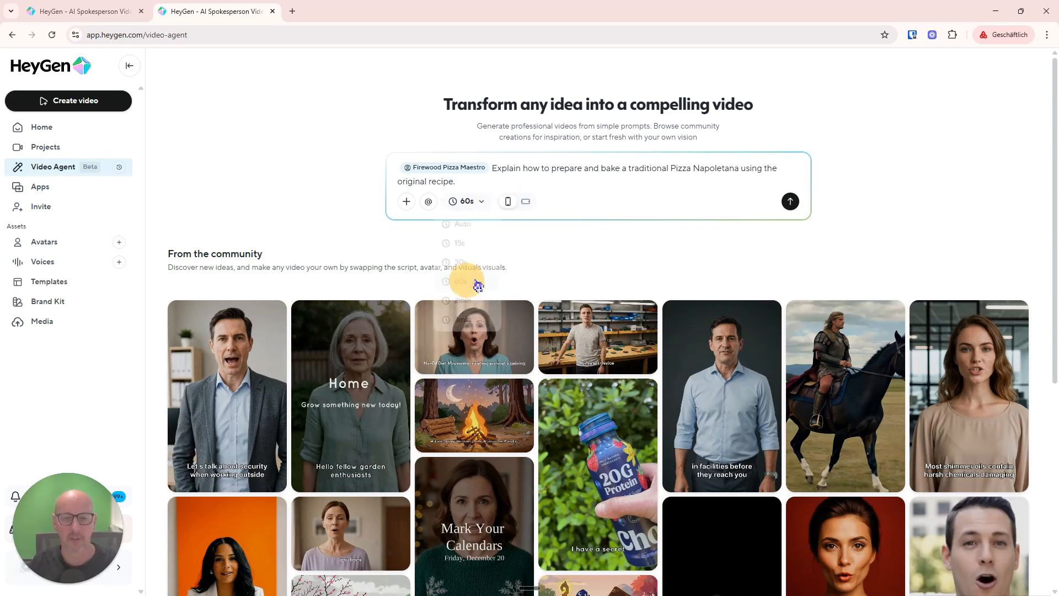
left_click(509, 202)
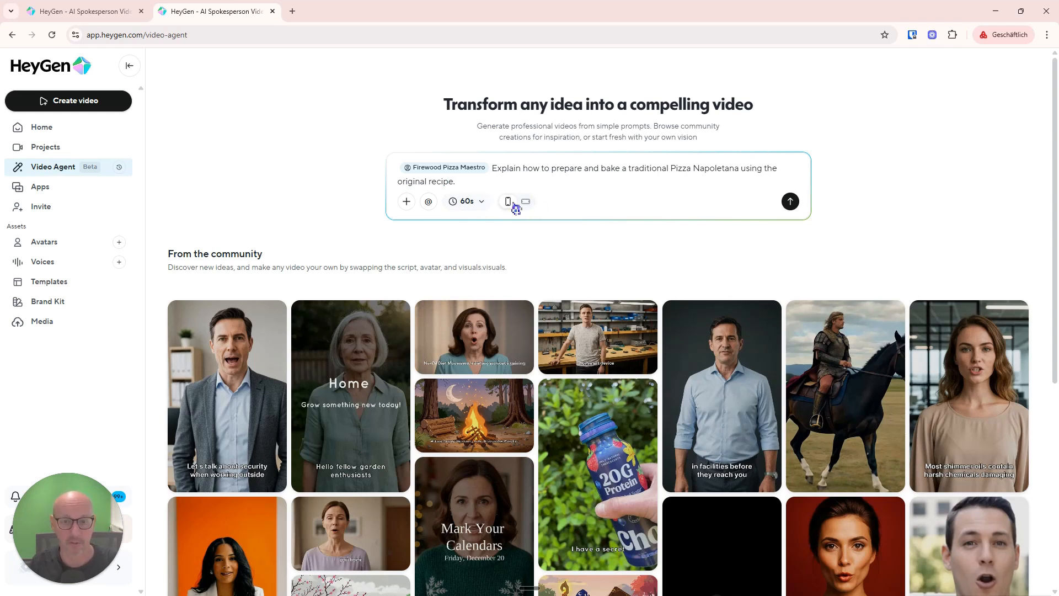
left_click(796, 209)
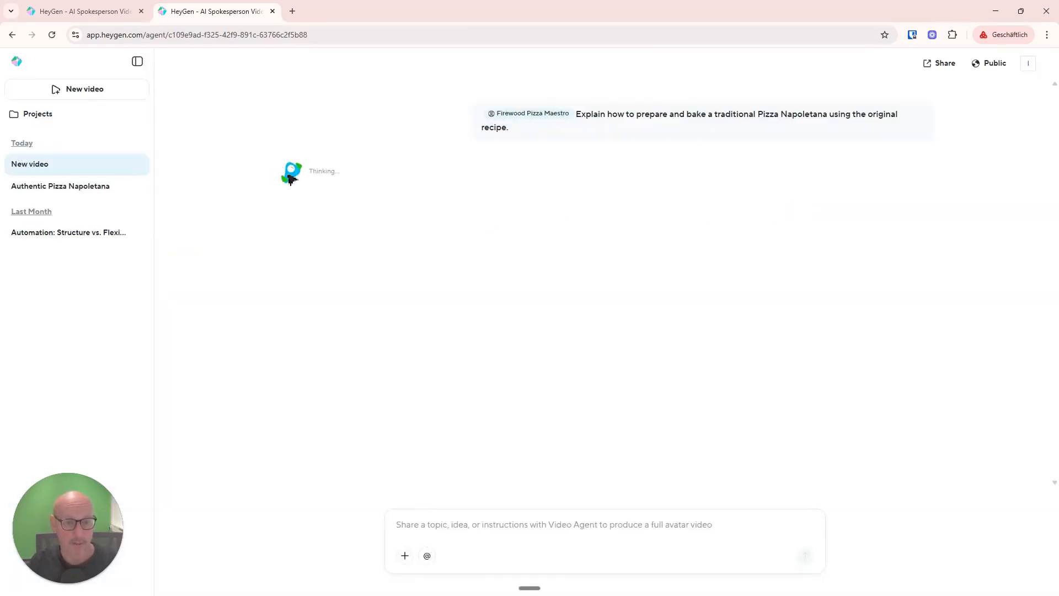
left_click(372, 173)
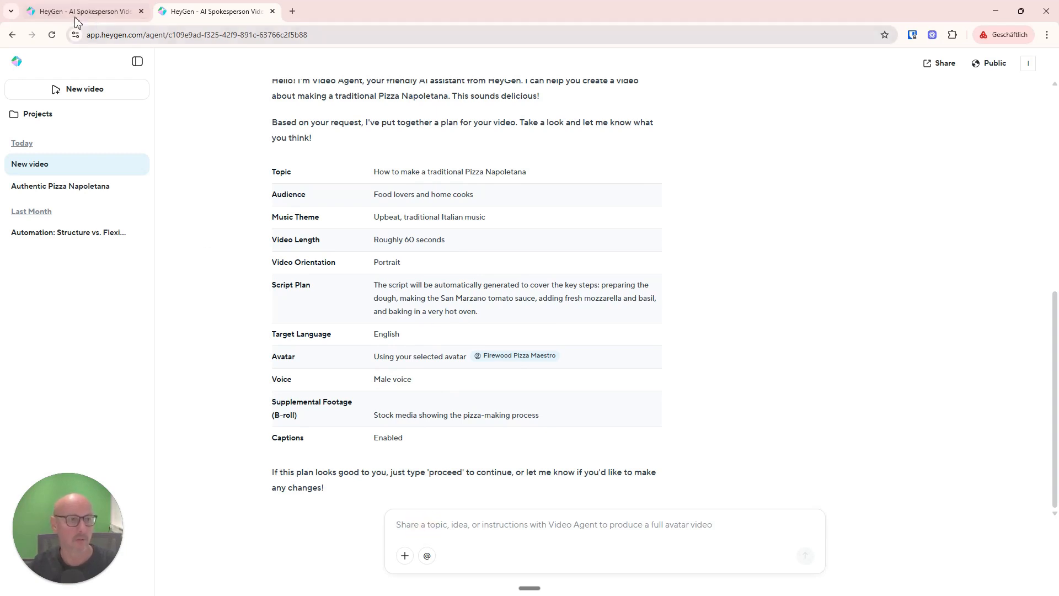
Step: Copy the voice ID of the "SOR Pro" voice clone
left_click(95, 11)
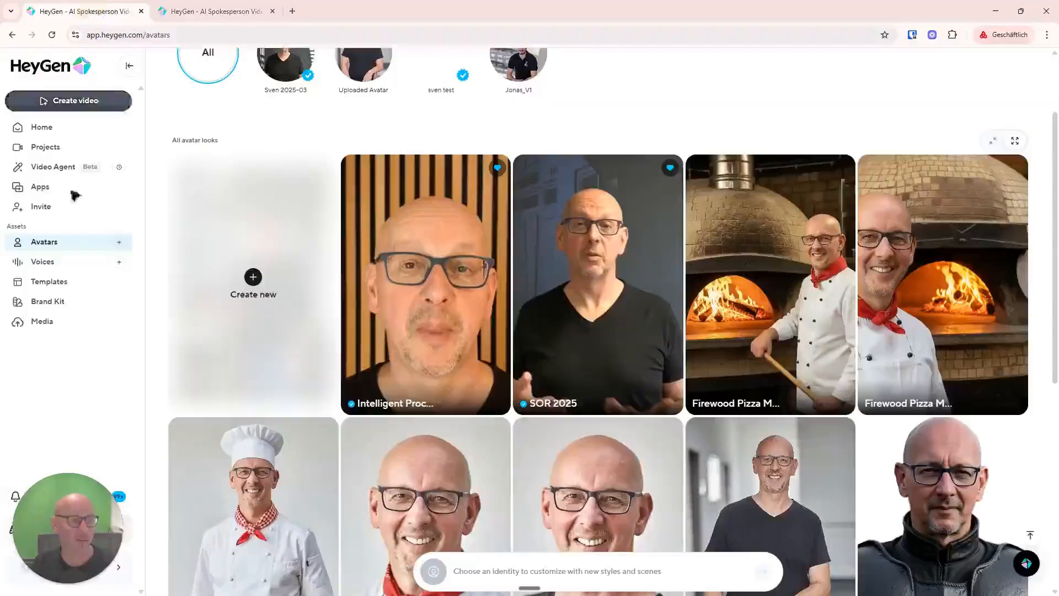
left_click(43, 267)
left_click(335, 148)
left_click(335, 148)
left_click(314, 172)
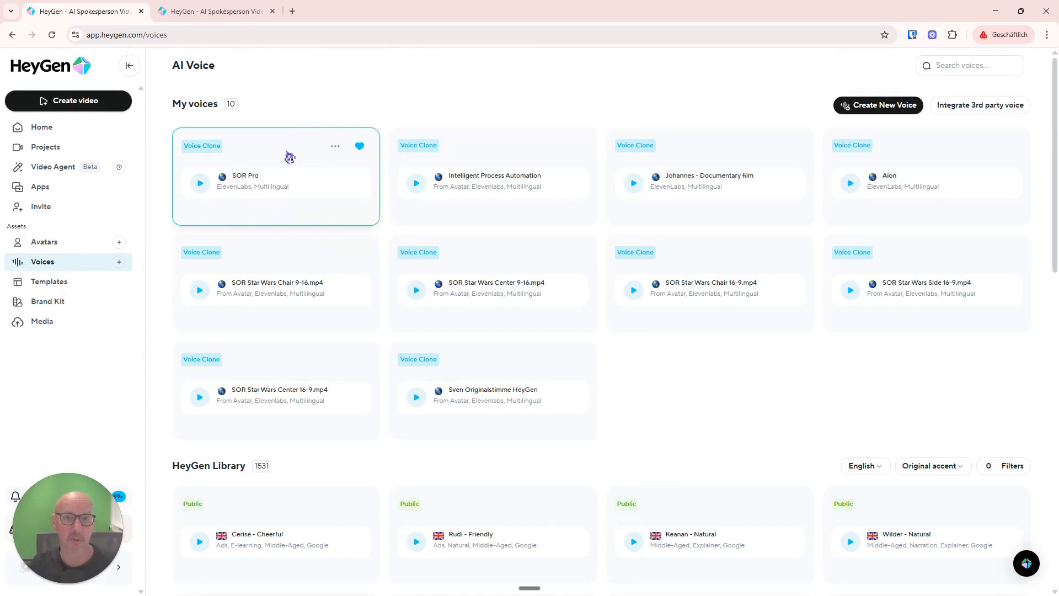
Step: Ask Video Agent in the Pizza Napoletana chat to use the custom voice, pasting its copied voice ID into the message
left_click(221, 12)
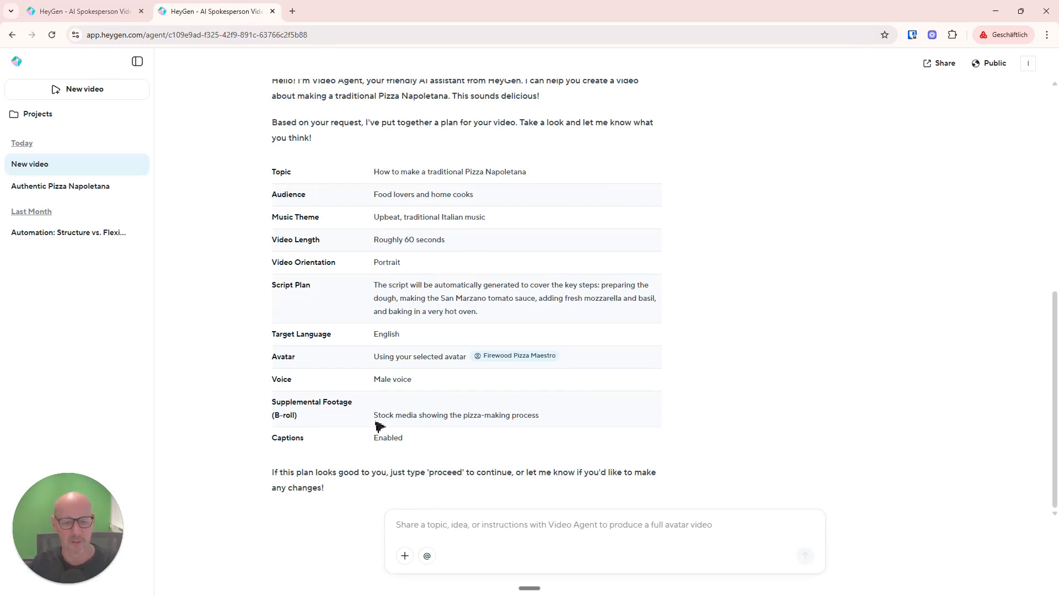
left_click(433, 535)
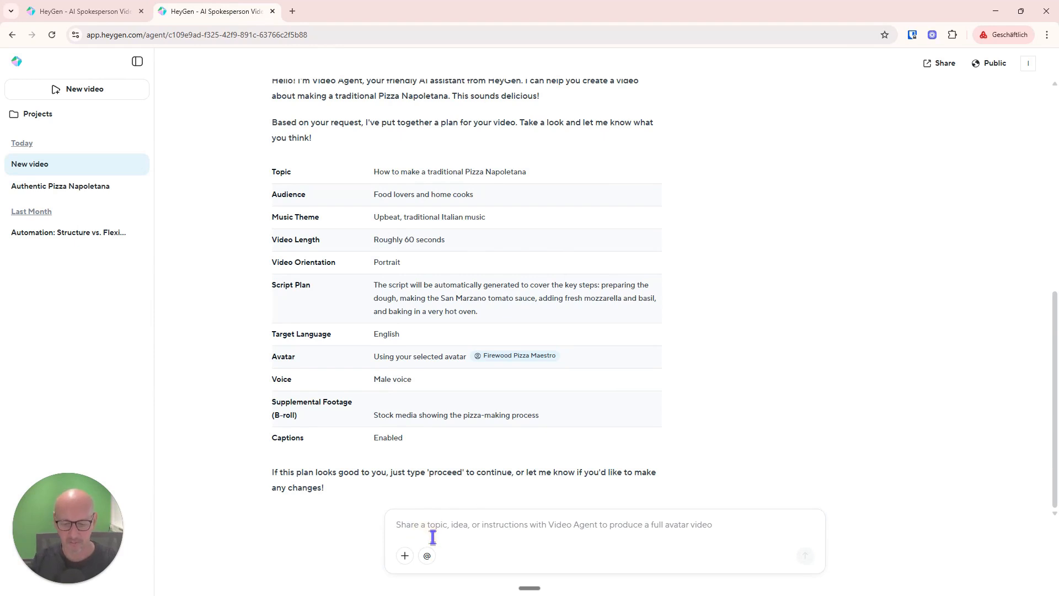
type("PL")
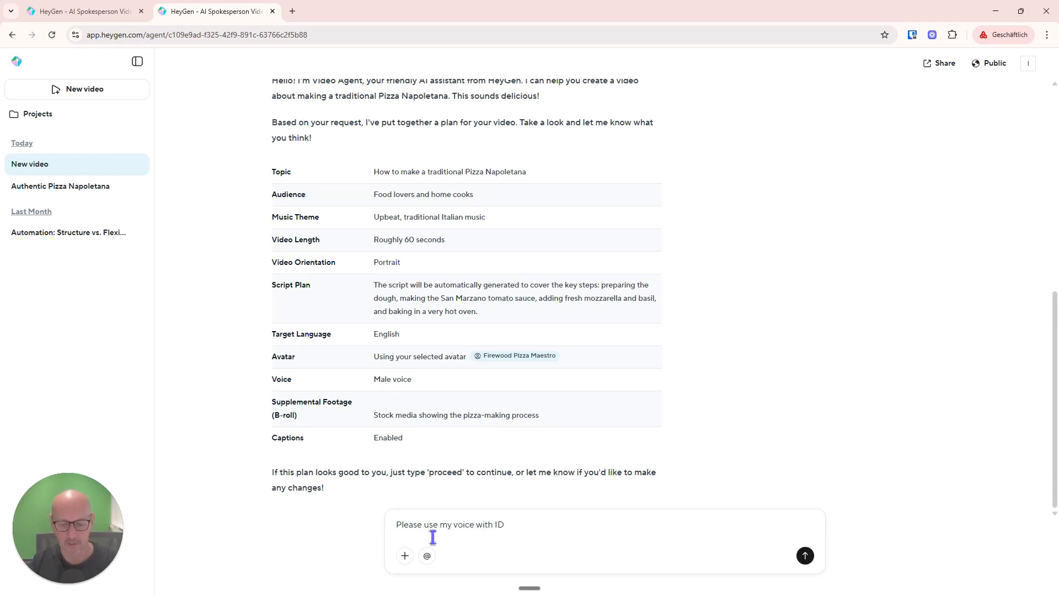
key("ctrl+v")
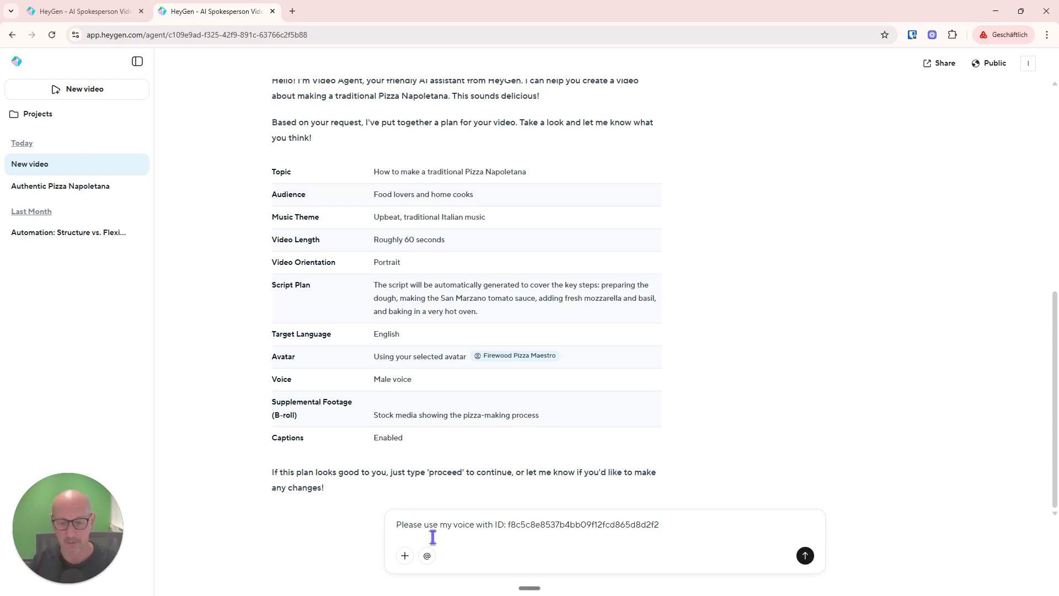
left_click(807, 557)
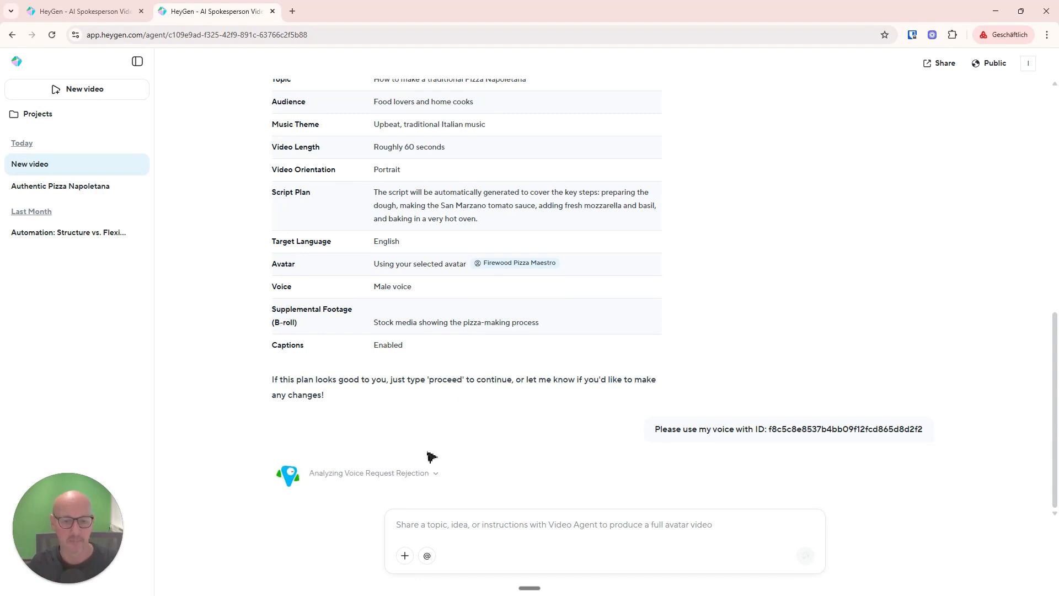
Step: Review the agent's answer to the voice request and reply "Use your plan from above and proceed" to generate the video
left_click(435, 472)
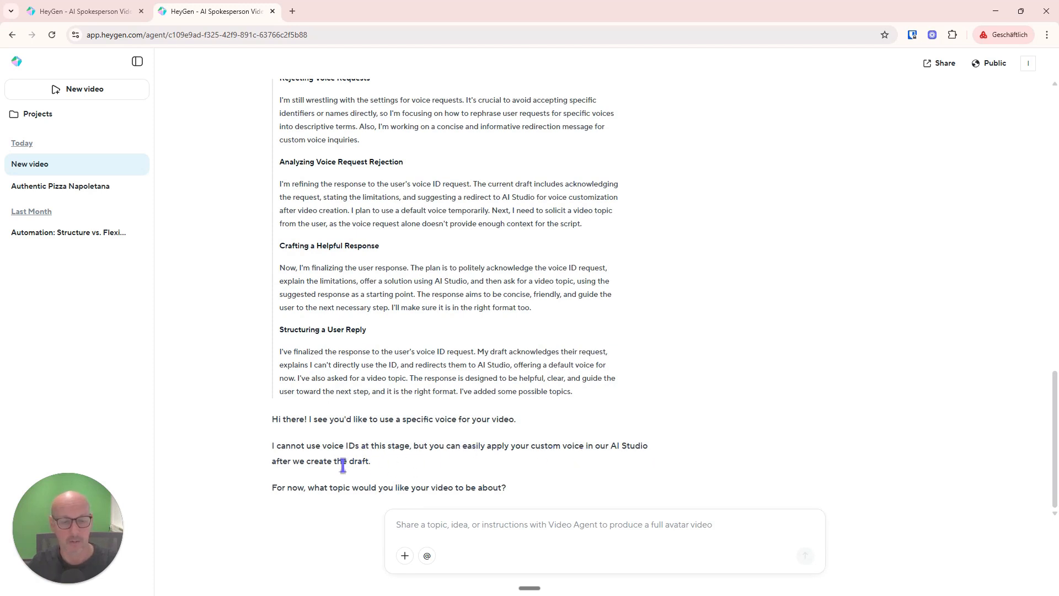
left_click_drag(610, 451, 657, 448)
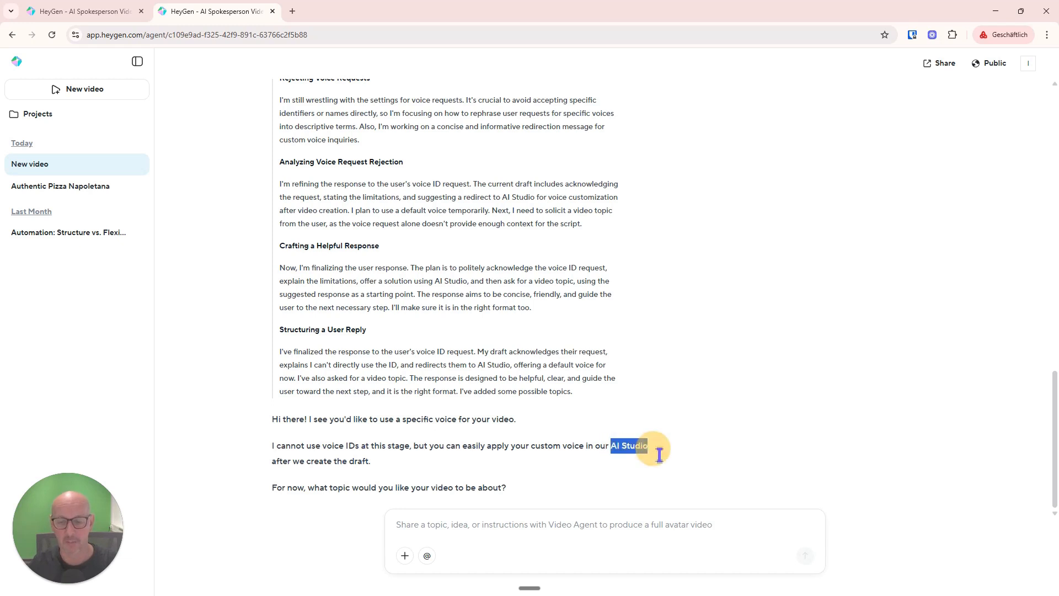
left_click(336, 462)
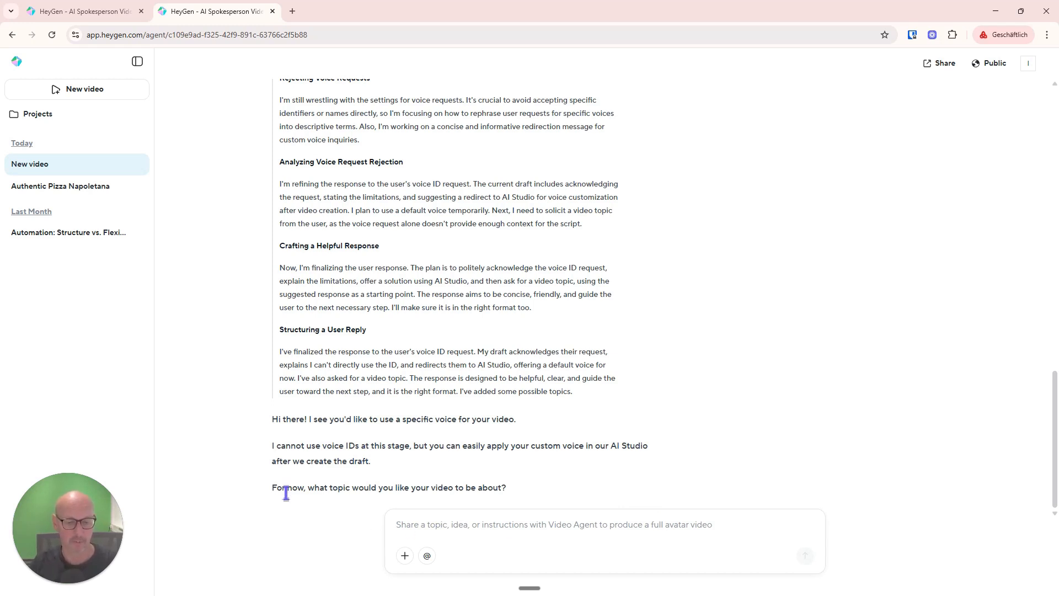
left_click_drag(272, 488, 513, 489)
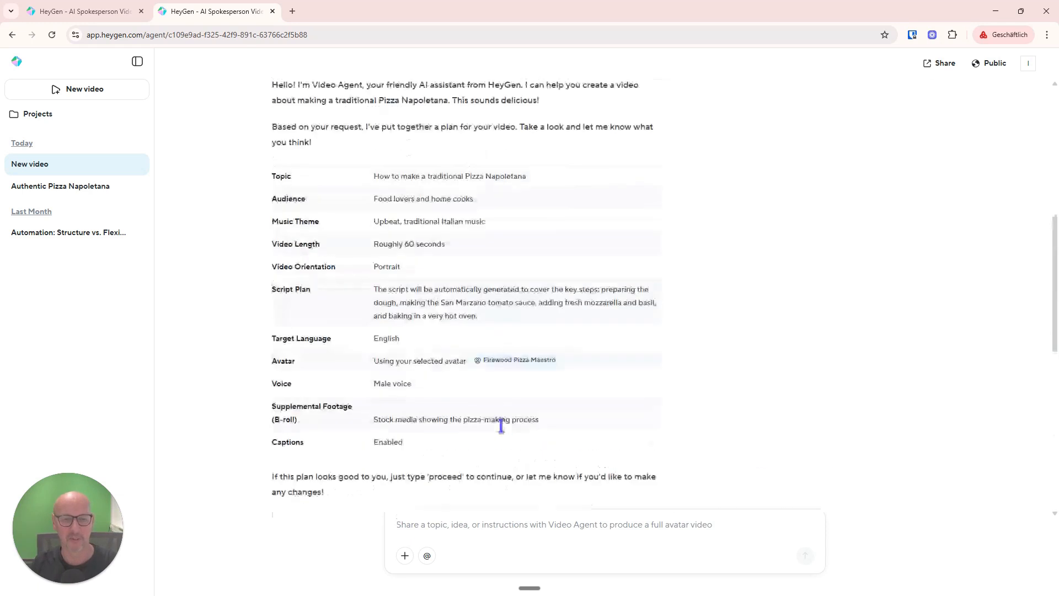
left_click(473, 531)
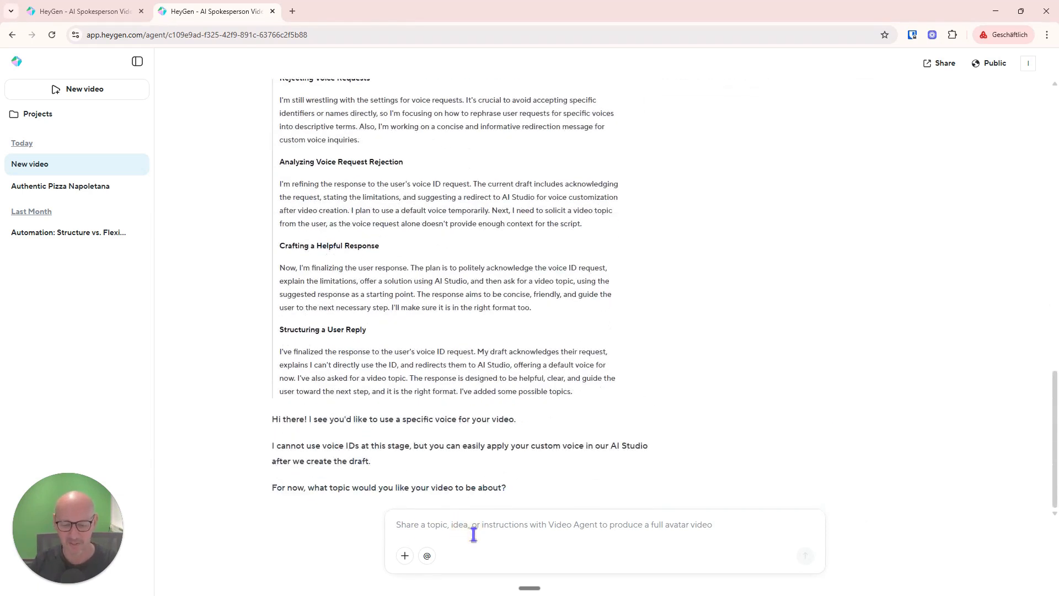
type("Use your plan from above and proce")
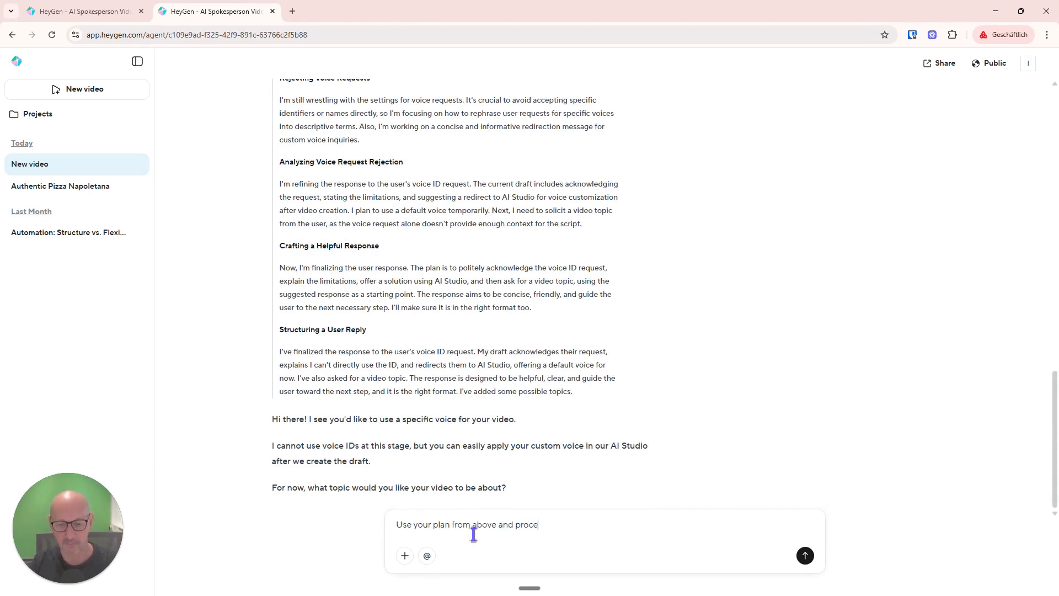
type("ed")
key("Return")
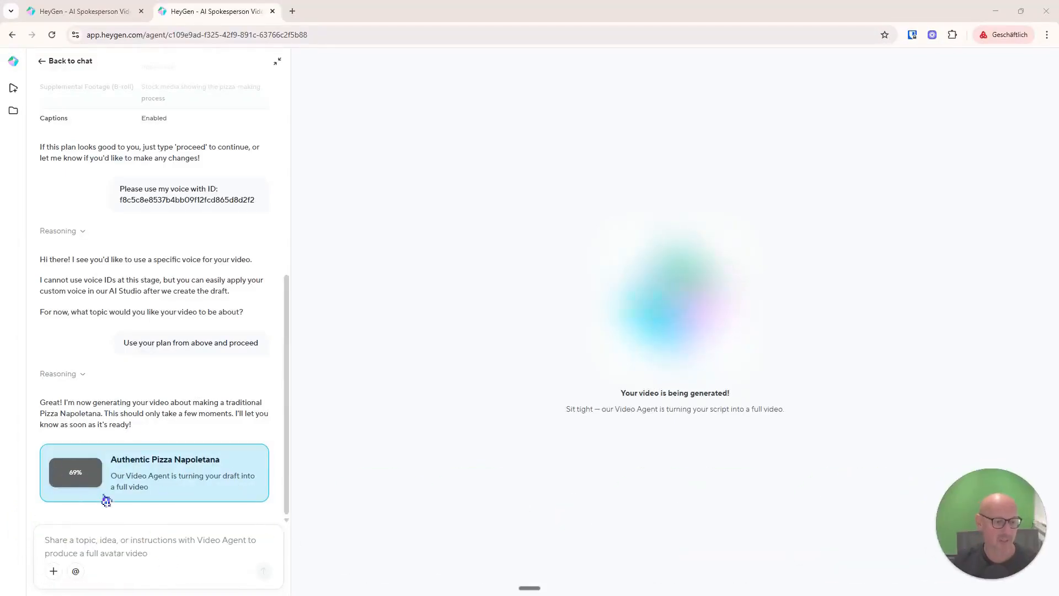
Step: Review the video plan in the chat and adjust the playback volume of the generated "Authentic Pizza Napoletana" video
scroll(227, 276, "up", 8)
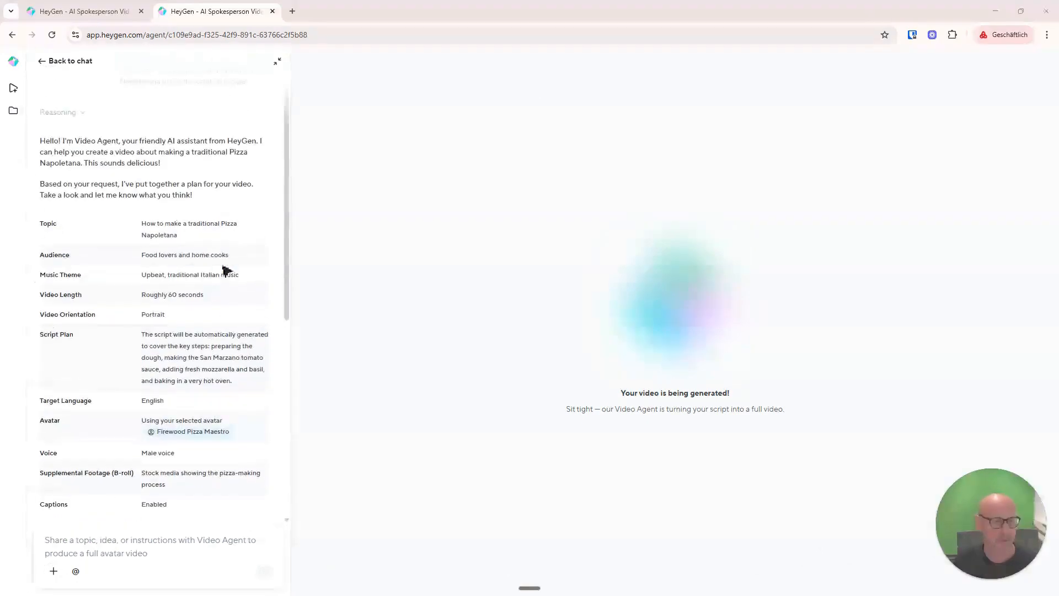
scroll(206, 165, "down", 6)
scroll(204, 173, "down", 2)
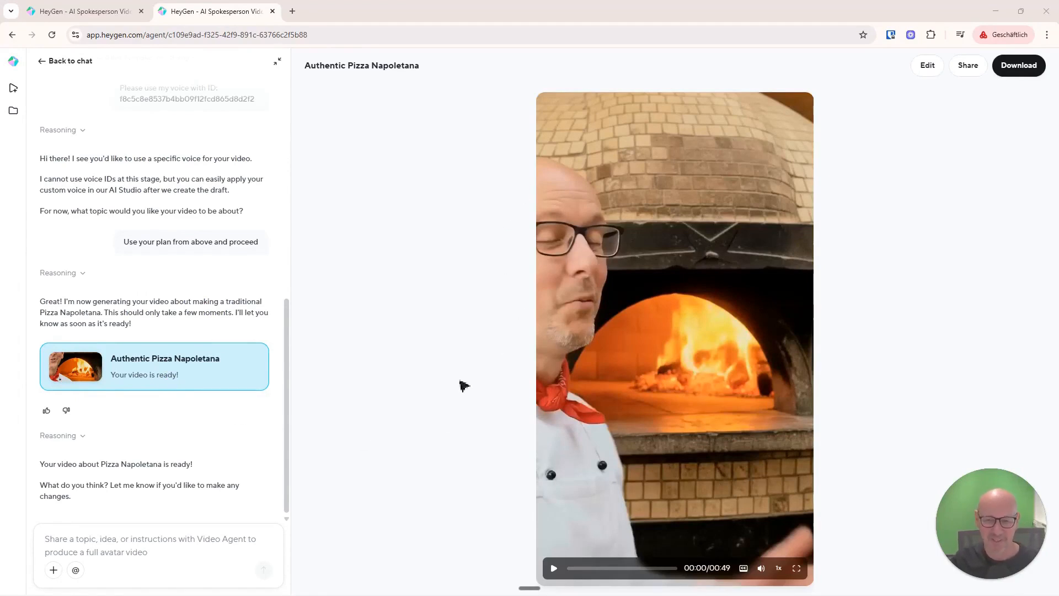
mouse_move(761, 568)
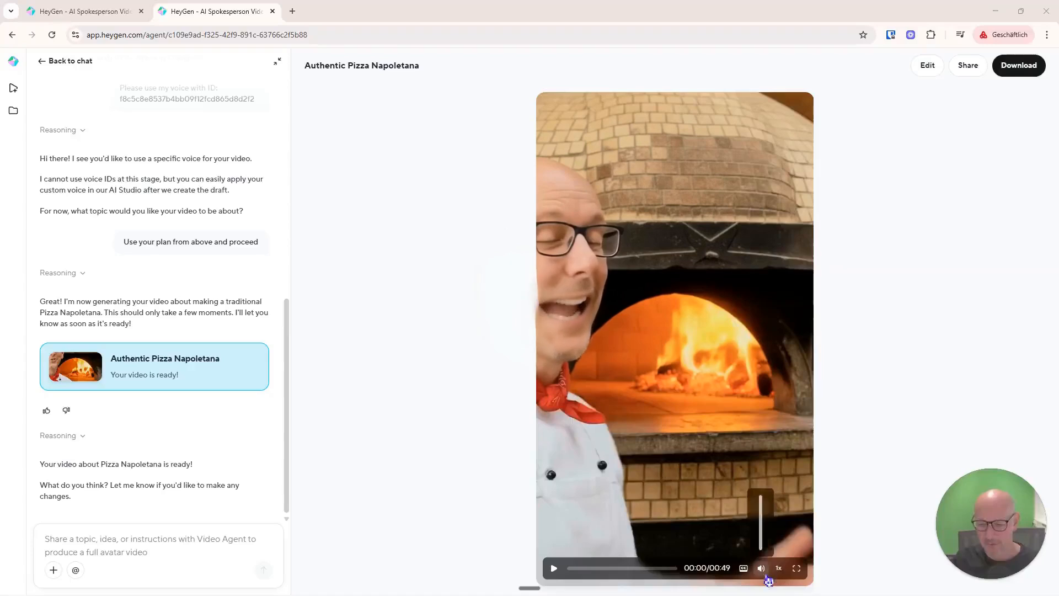
left_click(766, 535)
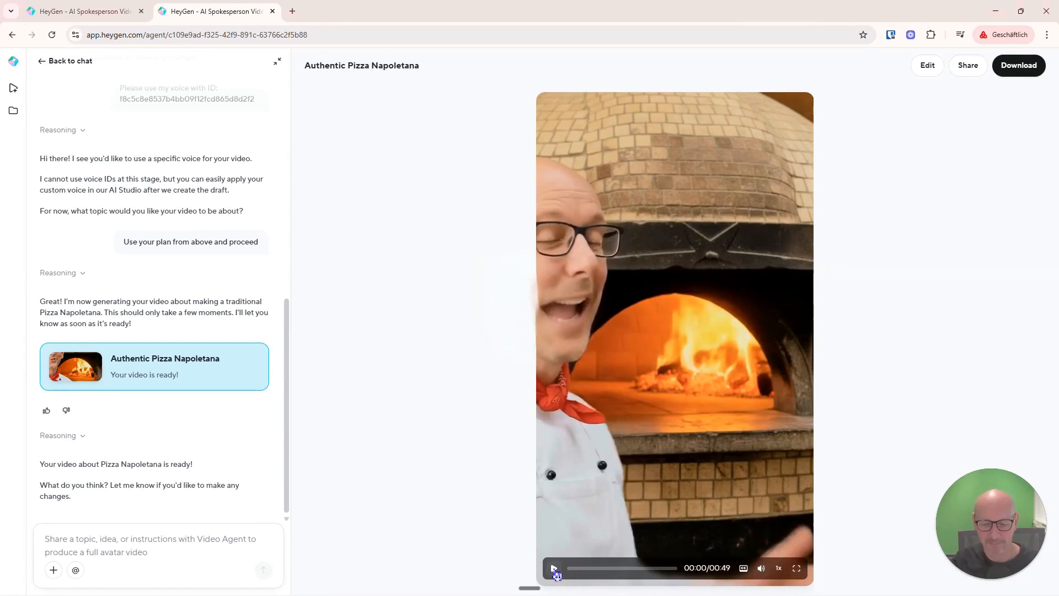
Step: Play the generated "Authentic Pizza Napoletana" video in full and skim its scenes up to the dough-stretching part
left_click(555, 568)
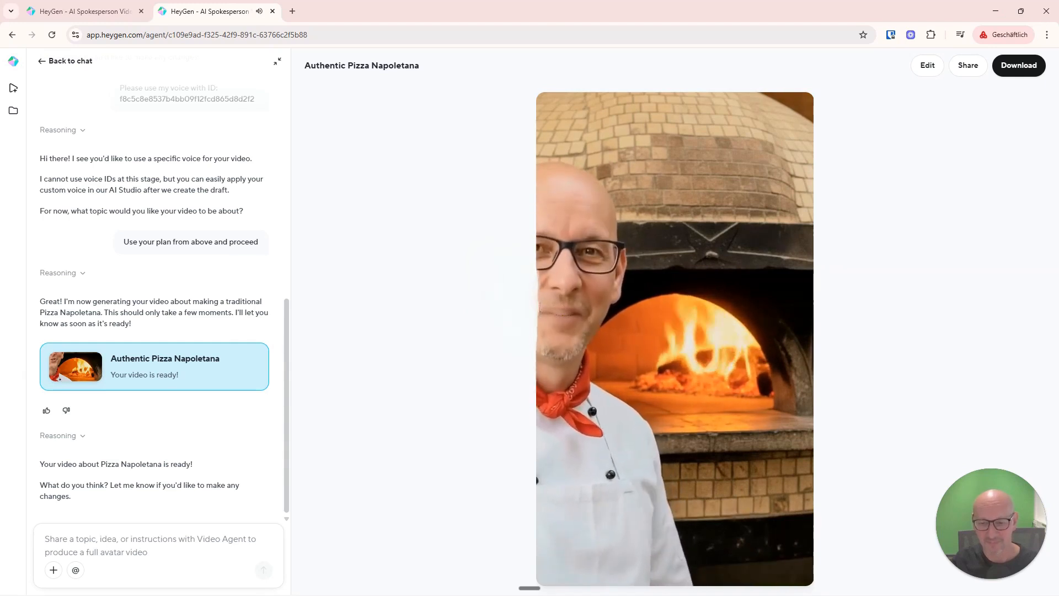
mouse_move(567, 573)
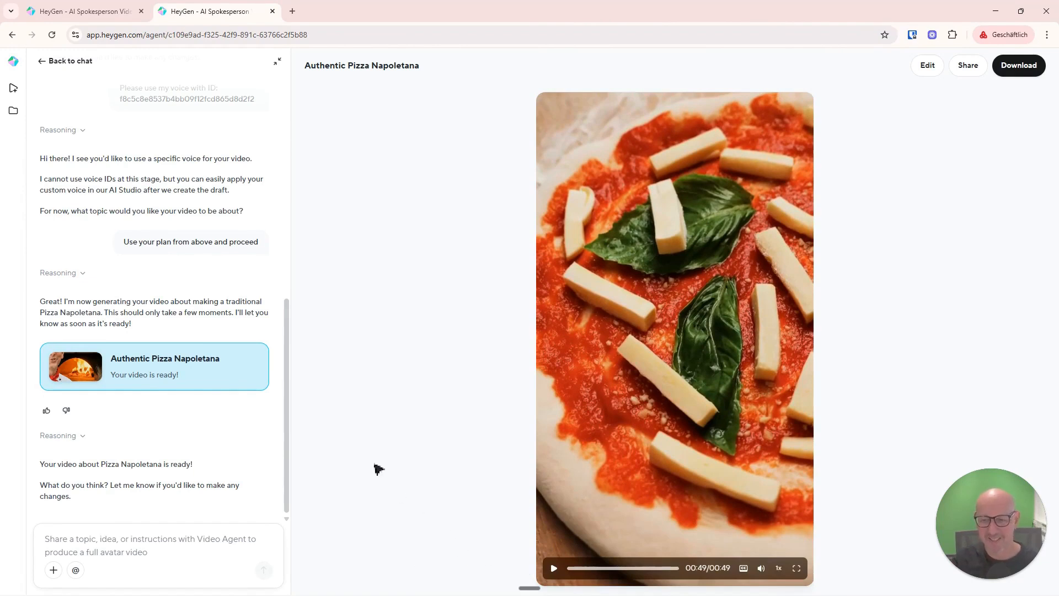
left_click(583, 574)
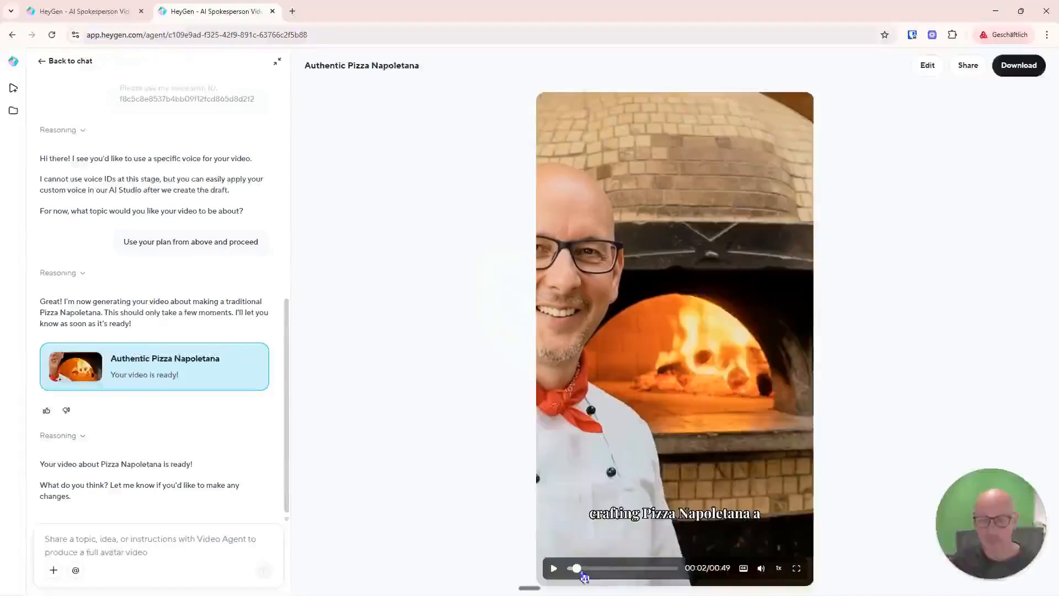
left_click_drag(584, 577, 592, 576)
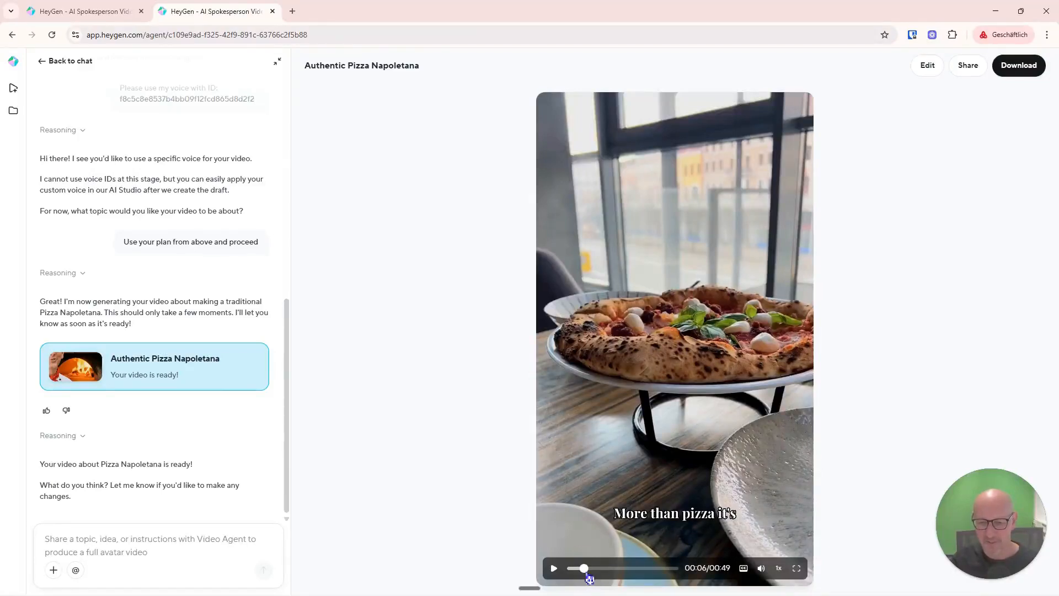
left_click_drag(592, 577, 604, 576)
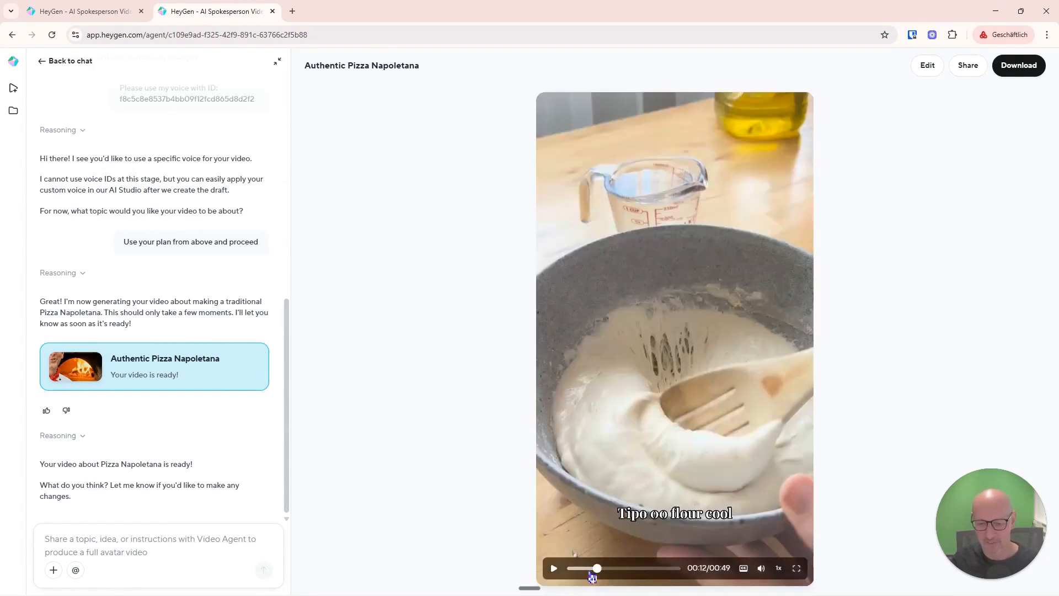
left_click(611, 575)
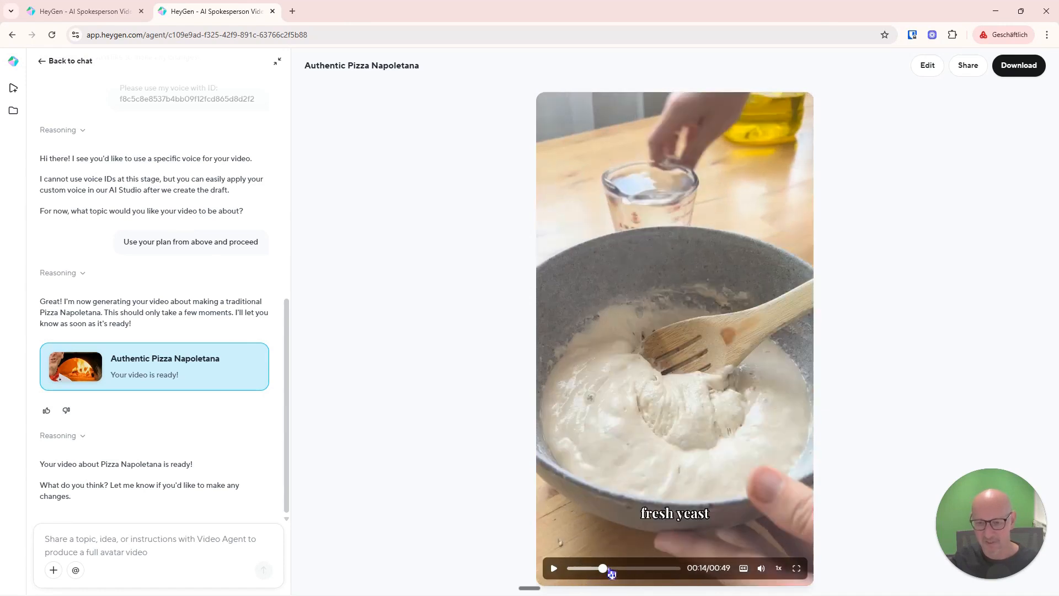
left_click(621, 575)
left_click(628, 576)
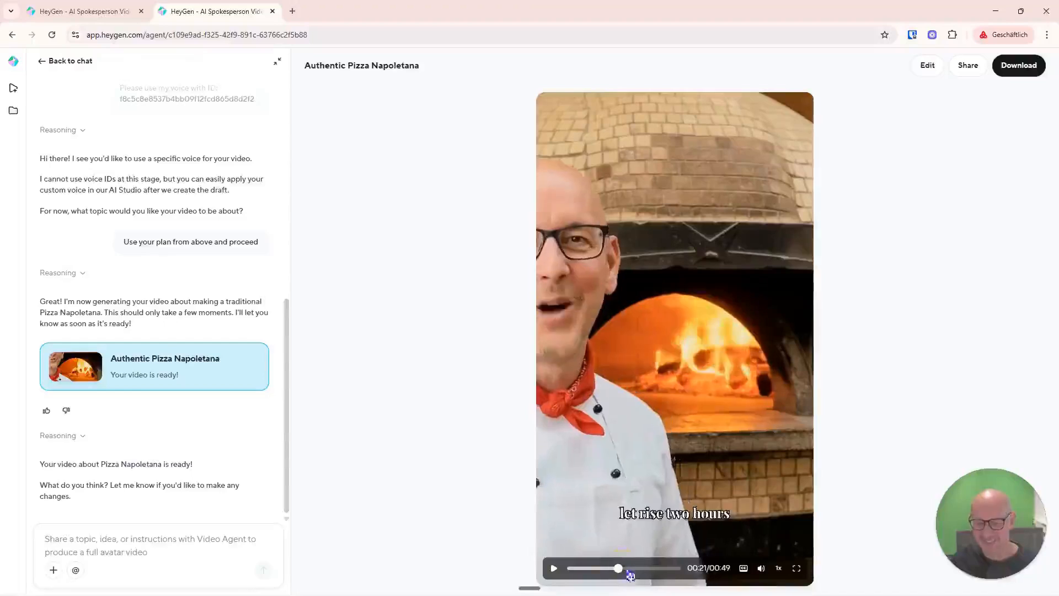
left_click(635, 575)
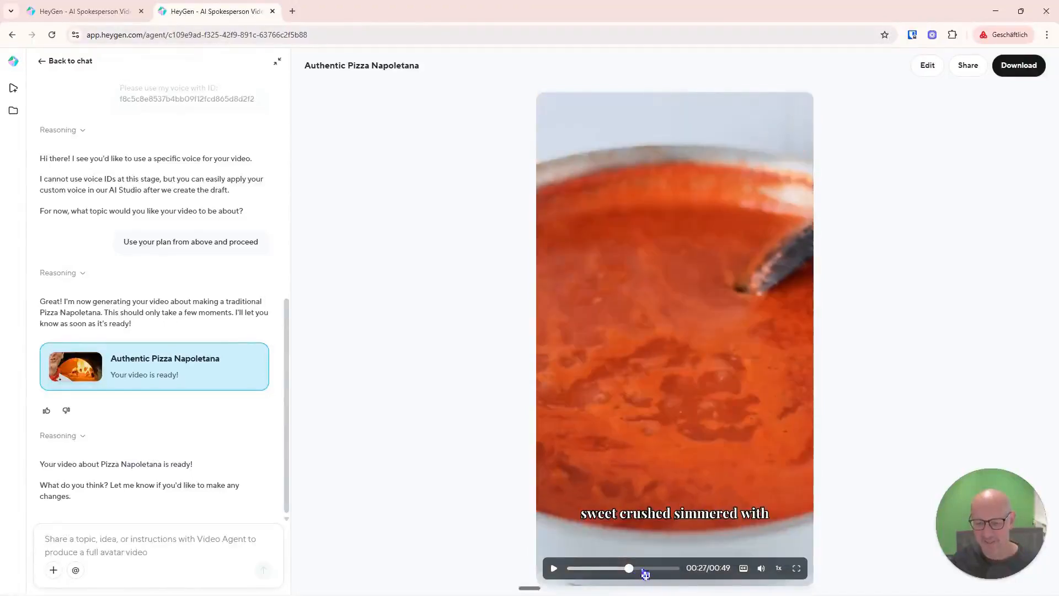
left_click(645, 575)
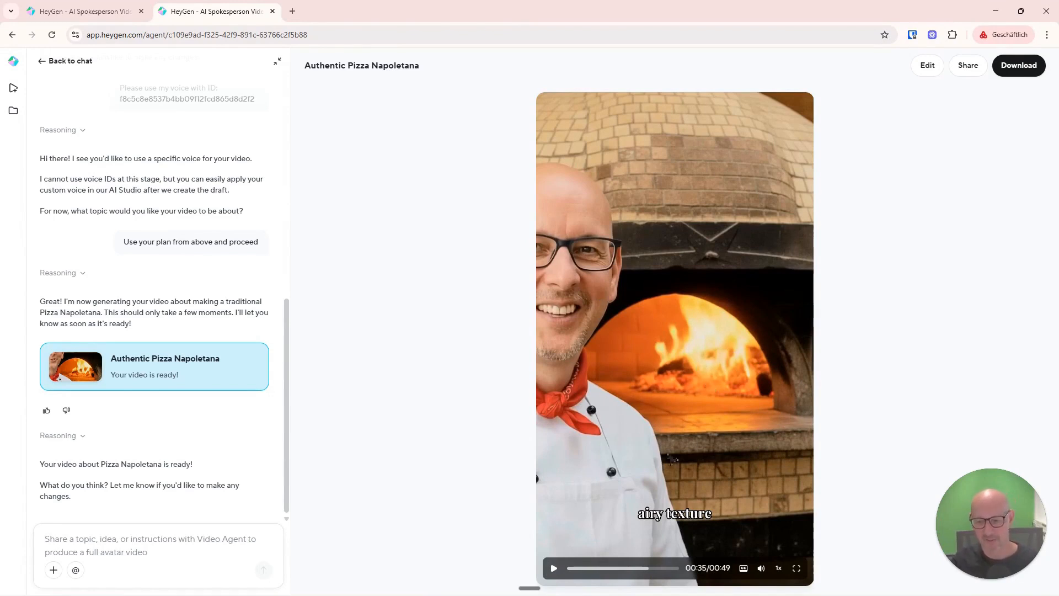
Step: Replay short excerpts of the video, from the sauce scene back to the introduction, and pause at the restaurant pizza scene
left_click(553, 568)
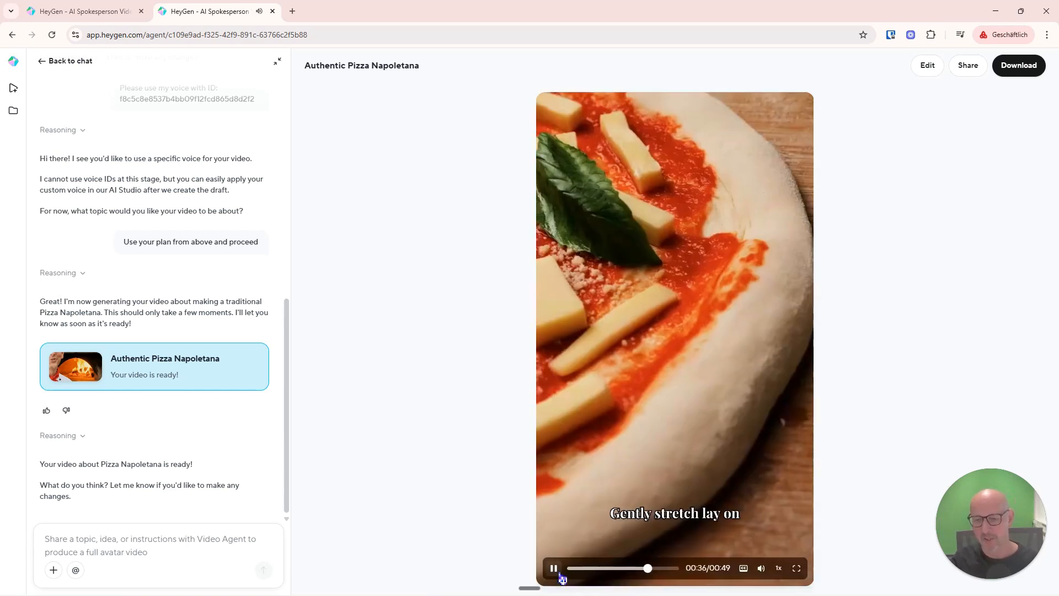
left_click(628, 569)
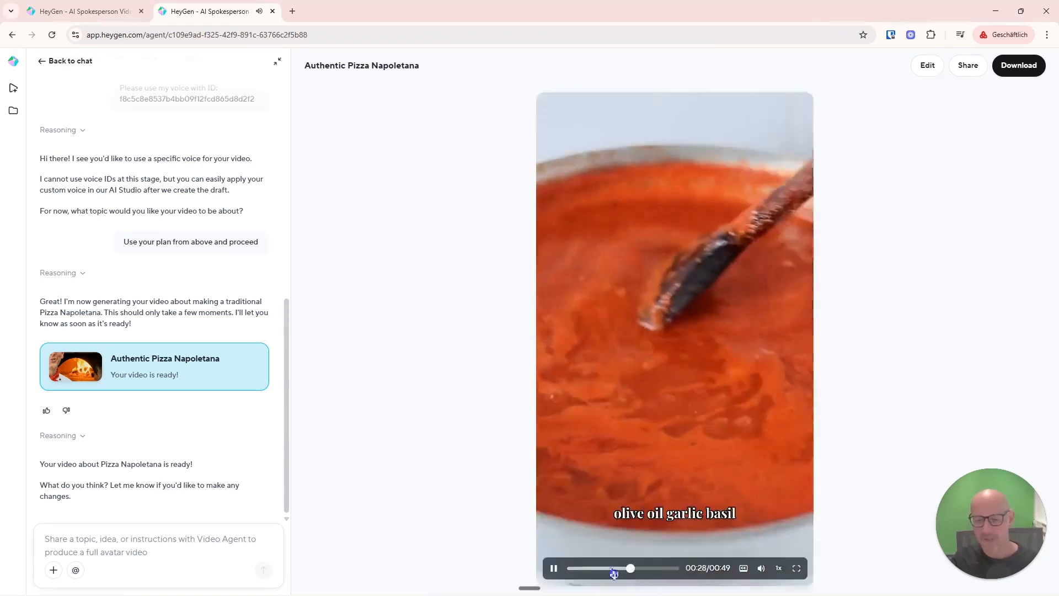
left_click(590, 568)
left_click(574, 569)
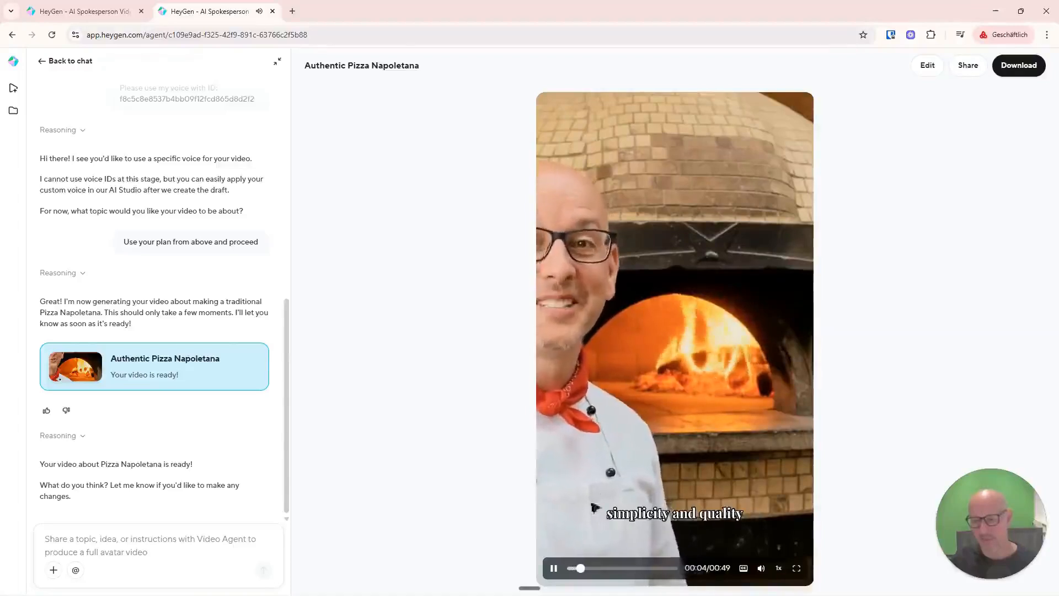
left_click(554, 568)
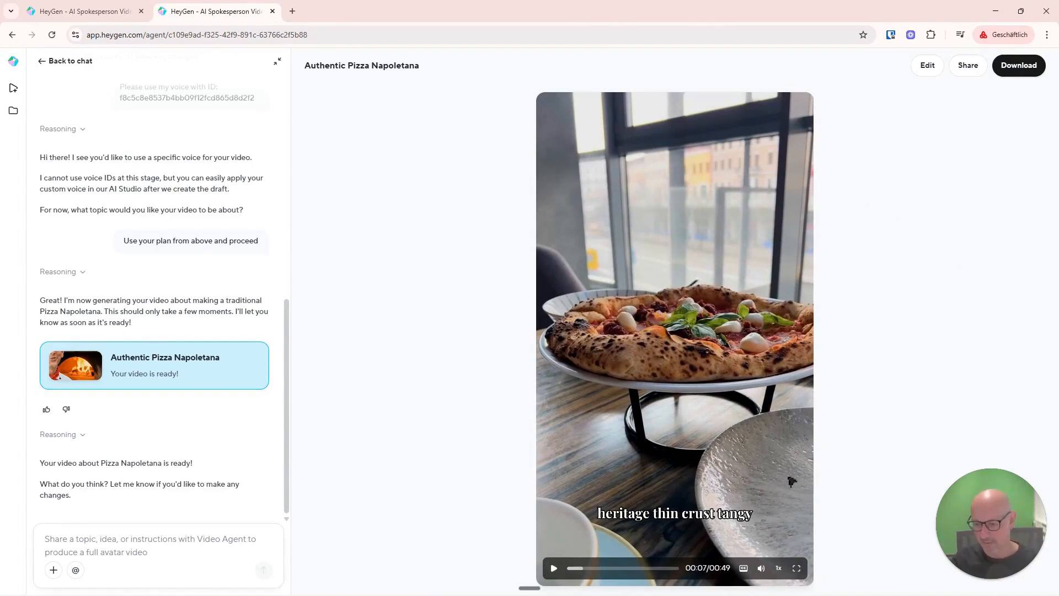
Step: Open the video for editing and change the oven temperature in script scene 10 to 485 degrees Celsius
left_click(932, 72)
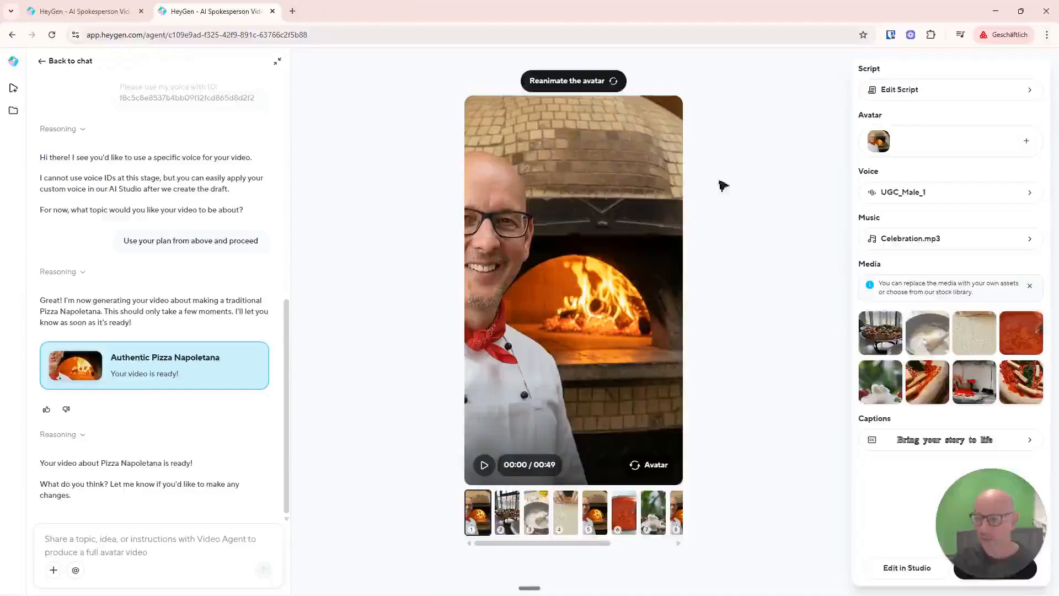
left_click(922, 92)
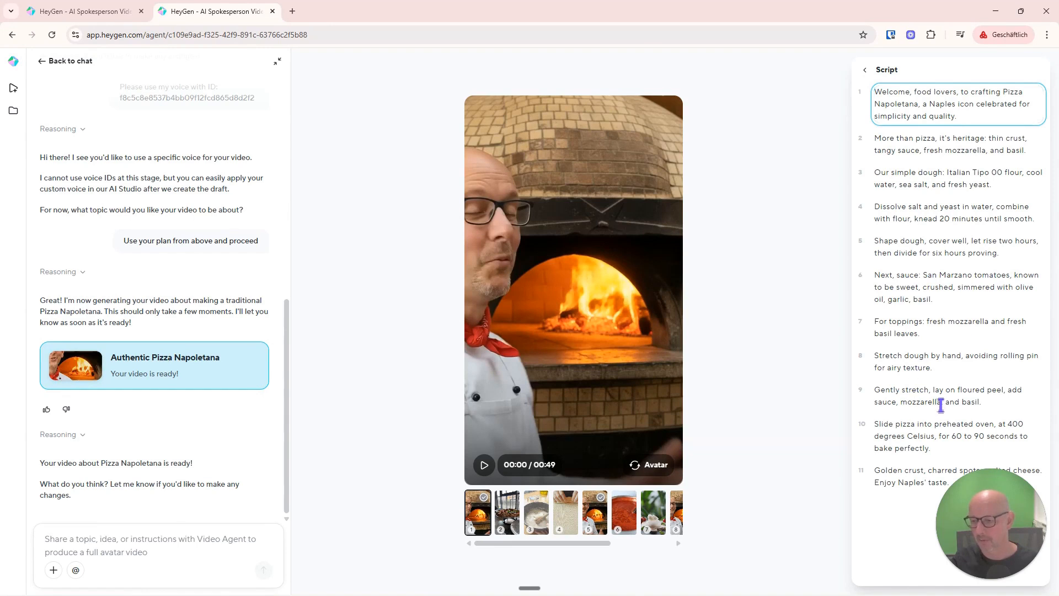
left_click(1016, 428)
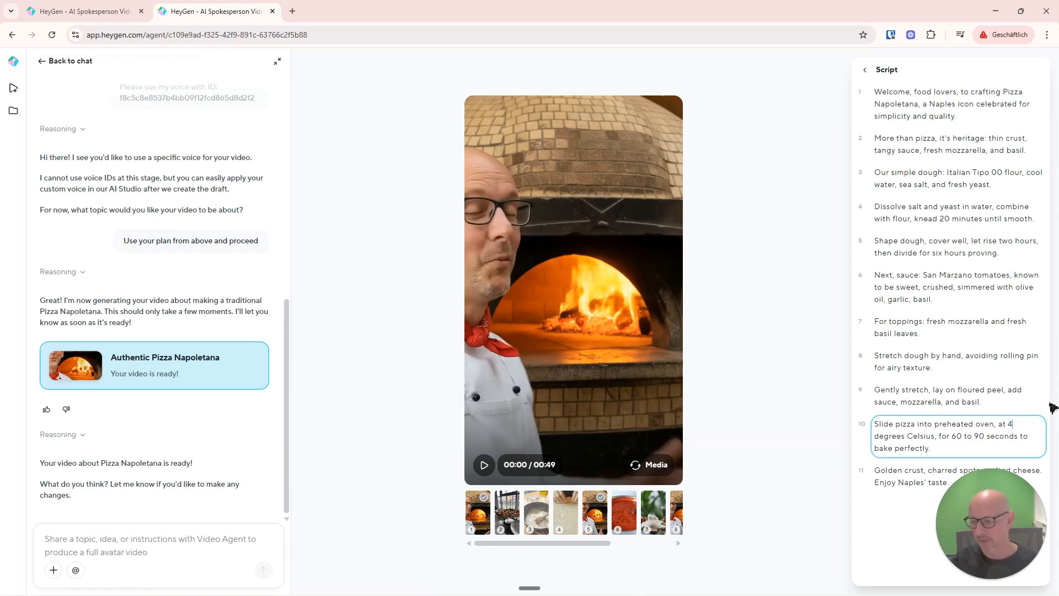
type("85")
left_click(865, 70)
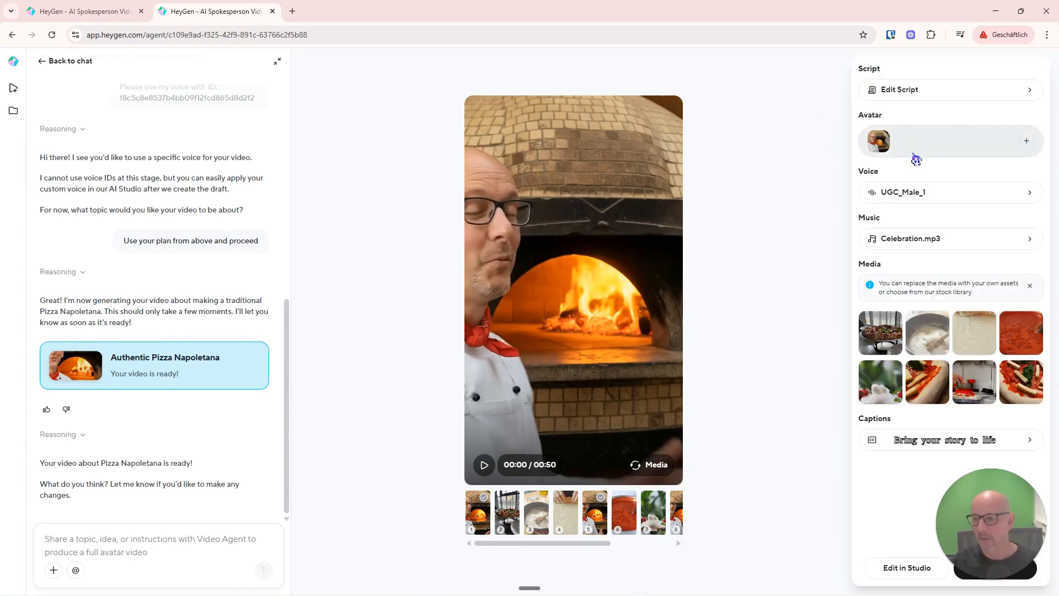
Step: Replace the video's voice with the custom "SOR Pro" voice
left_click(940, 199)
left_click(956, 92)
left_click(927, 143)
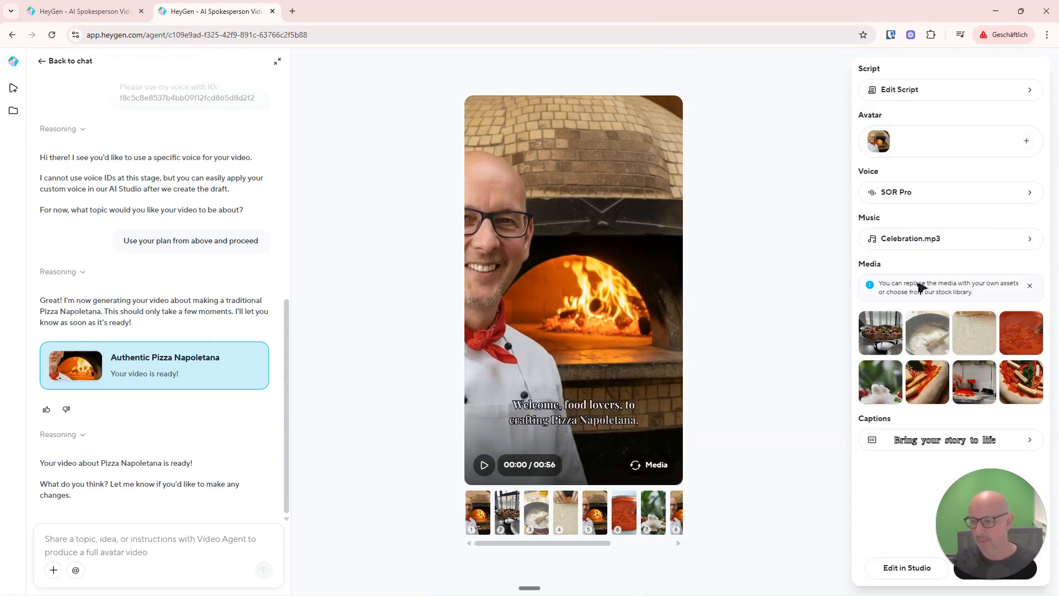
Step: Search the stock images for "tomato sauce" and replace the sauce scene's media with the pizza topped with mozzarella and basil
mouse_move(973, 333)
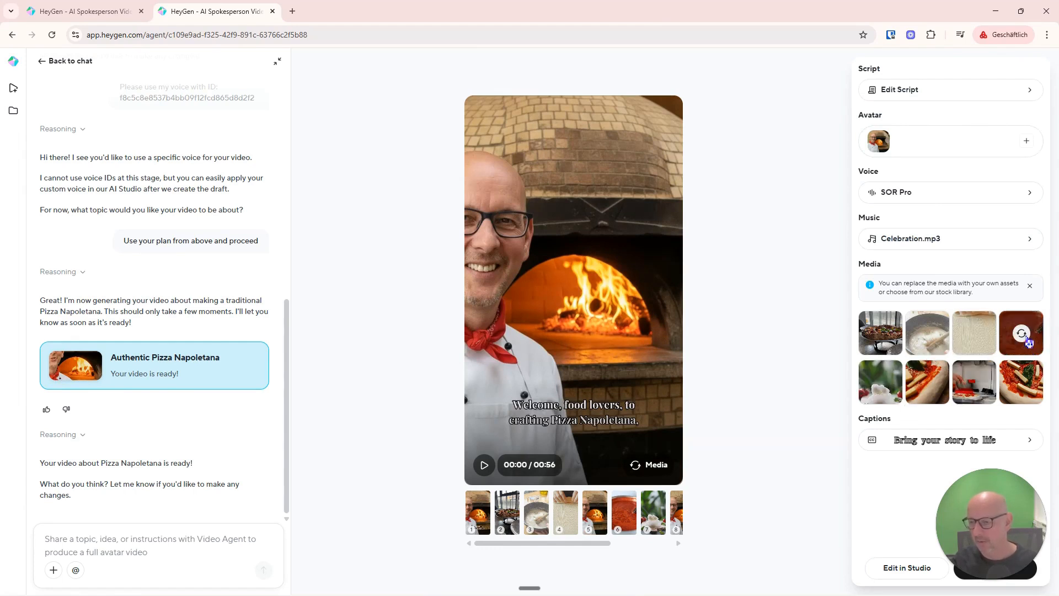
left_click(1021, 333)
left_click(432, 188)
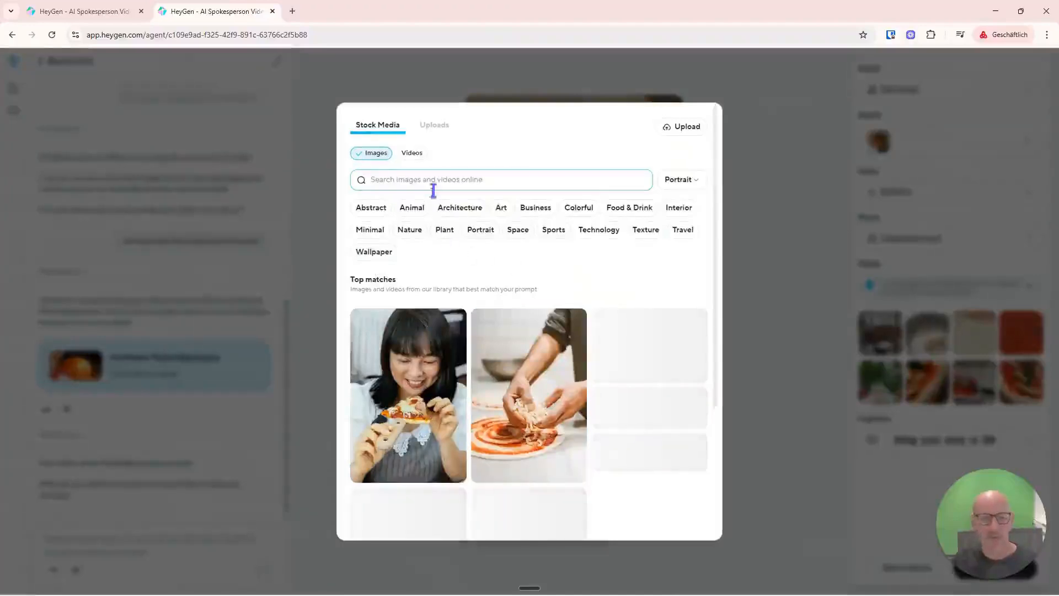
type("toma")
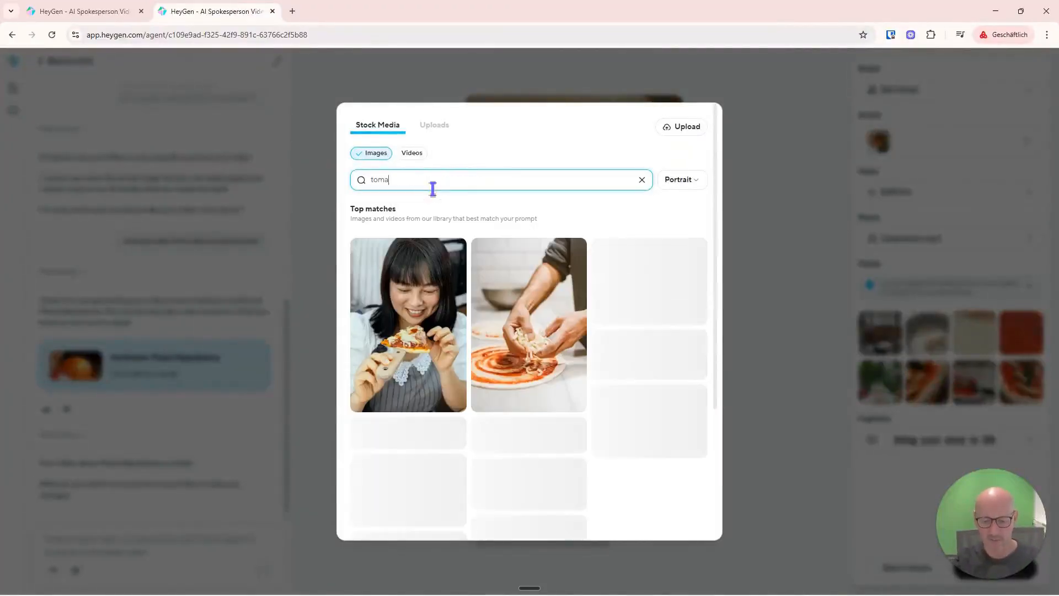
type("to ")
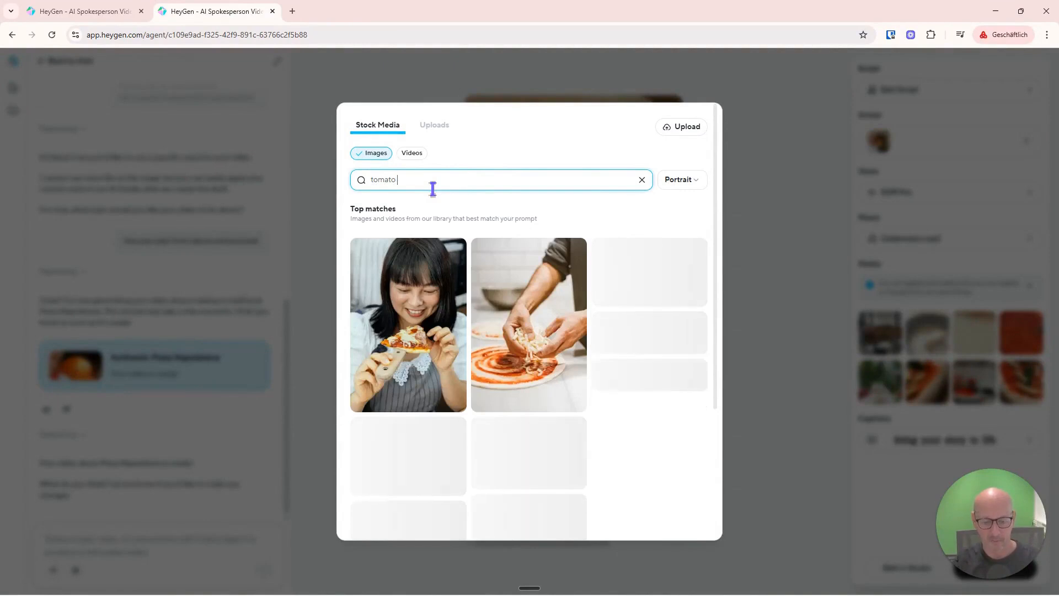
type("sauce")
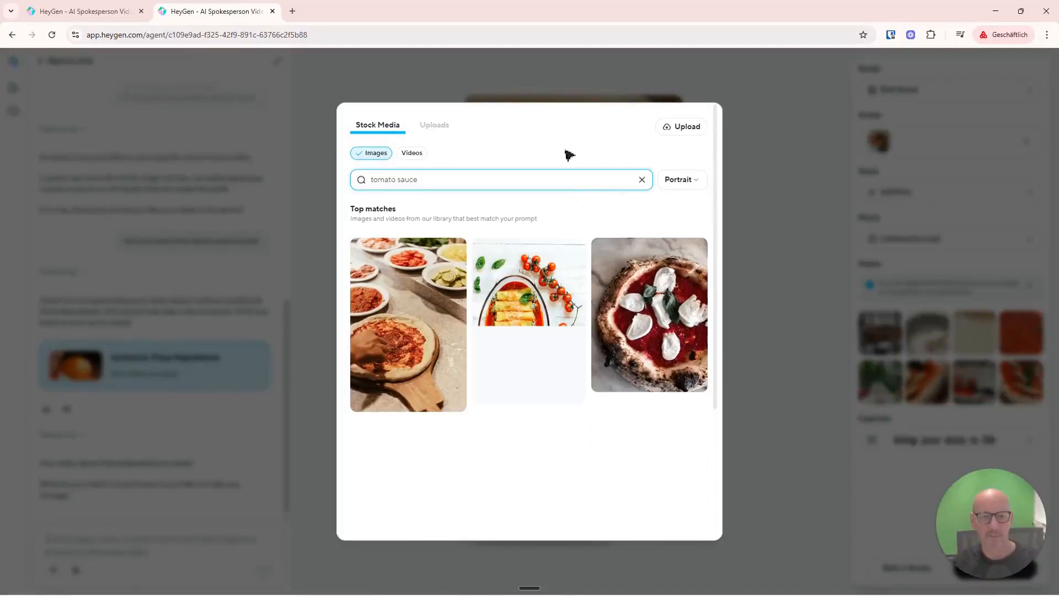
scroll(634, 355, "down", 4)
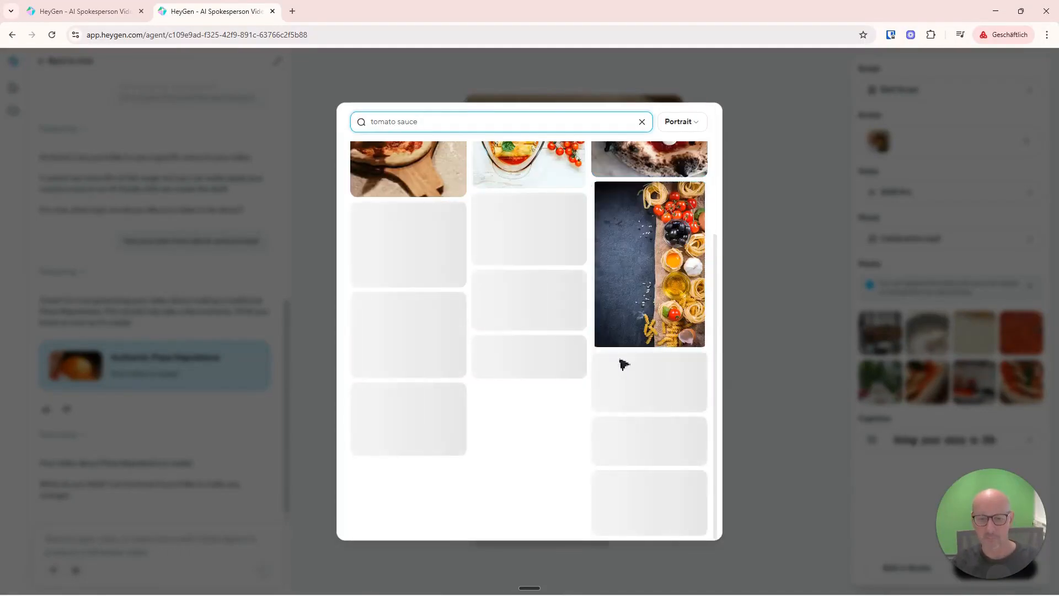
scroll(601, 188, "up", 3)
scroll(444, 404, "up", 1)
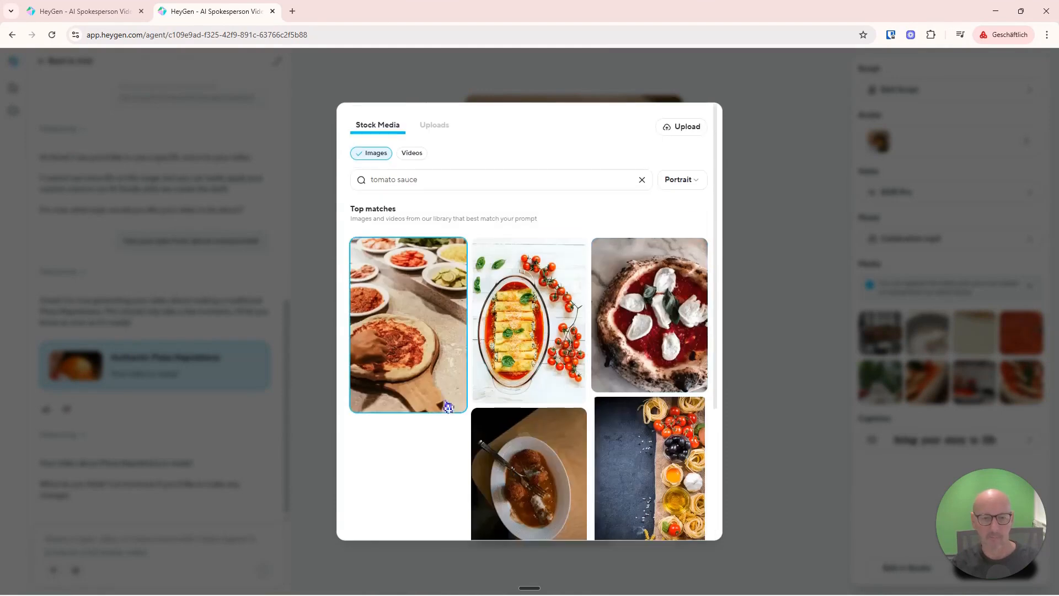
scroll(441, 414, "down", 1)
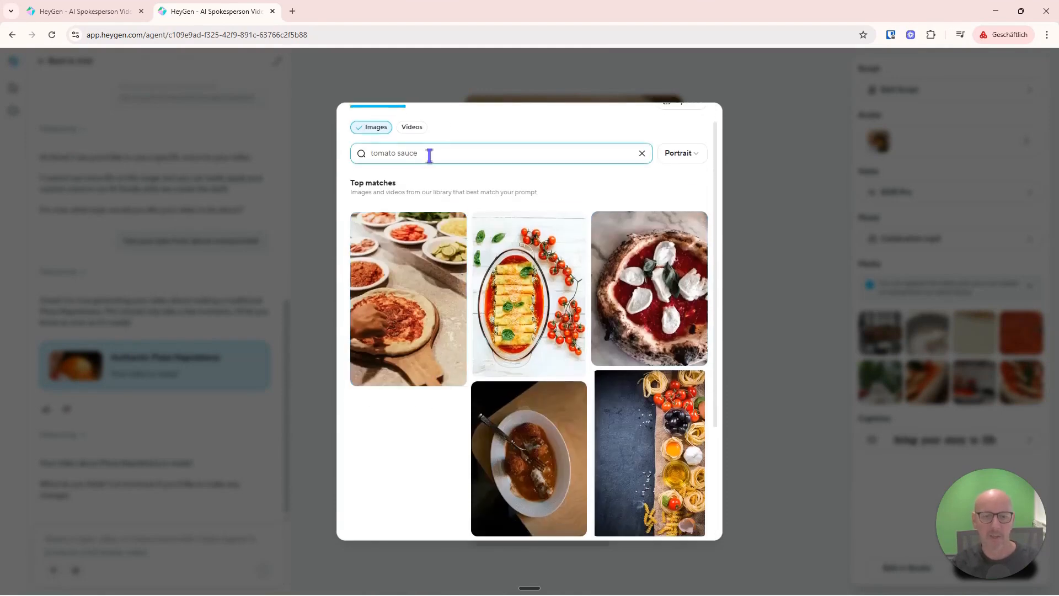
left_click(661, 291)
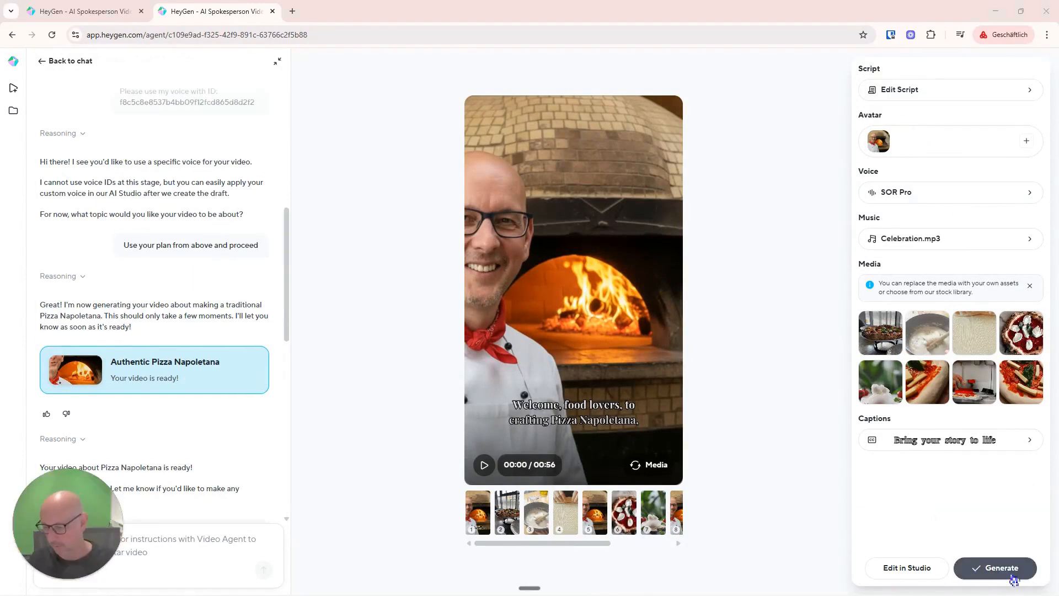
Step: Generate the edited "Authentic Pizza Napoletana" video as a 1080p, 25 fps MP4 with the HeyGen watermark turned off
left_click(1009, 572)
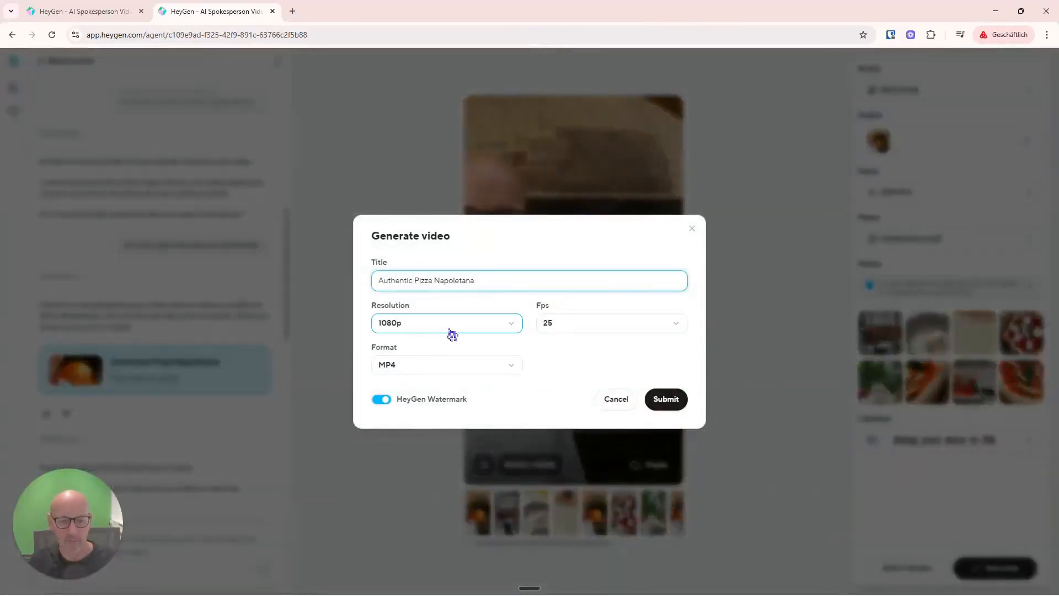
left_click(390, 407)
left_click(675, 409)
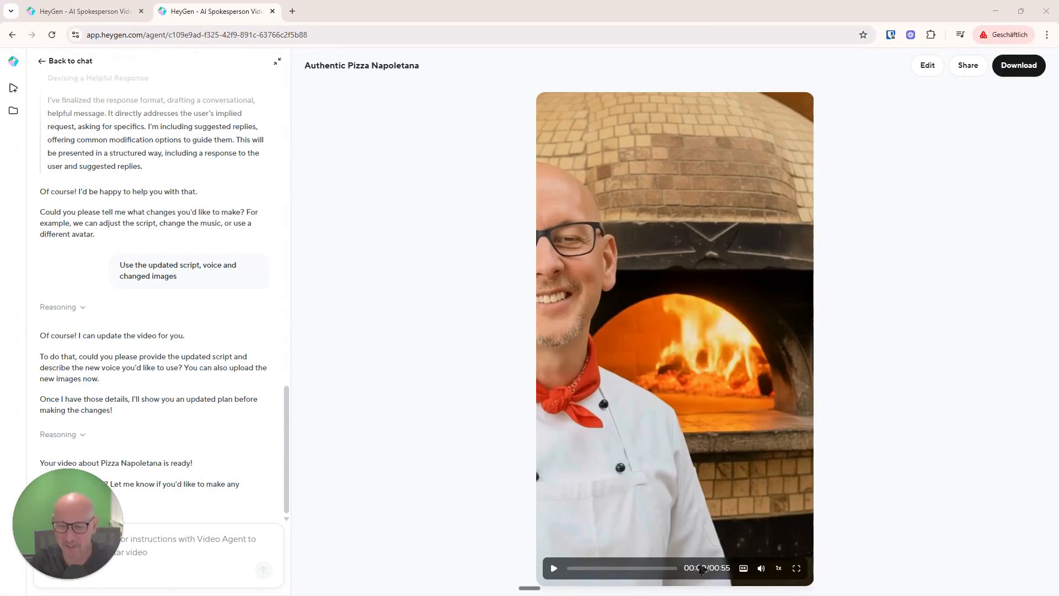
Step: Play the regenerated video to check the new voice, image and oven temperature, pausing it after the 485 degrees line
left_click(554, 569)
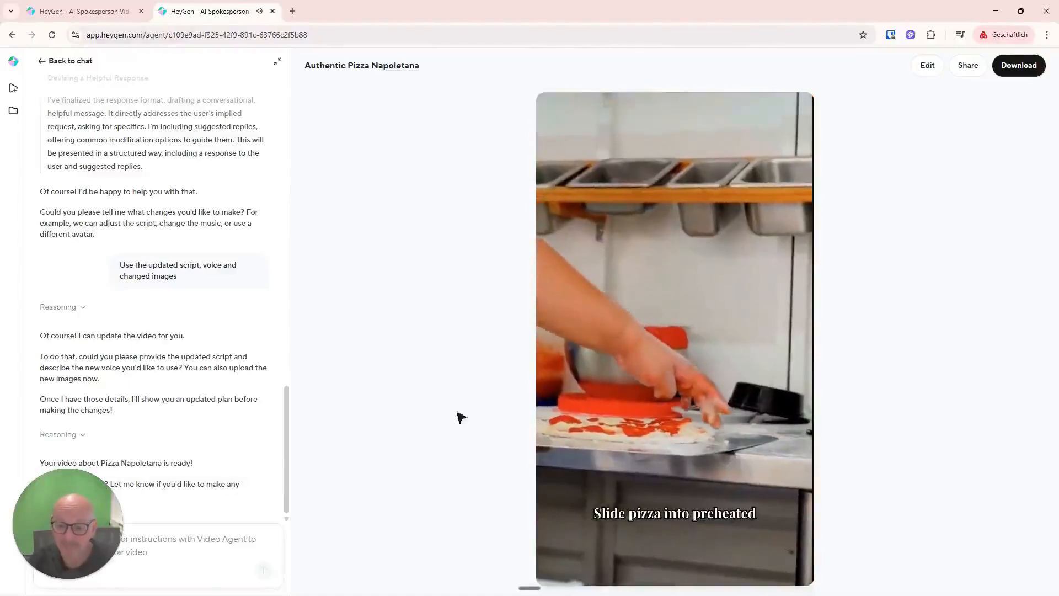
mouse_move(559, 577)
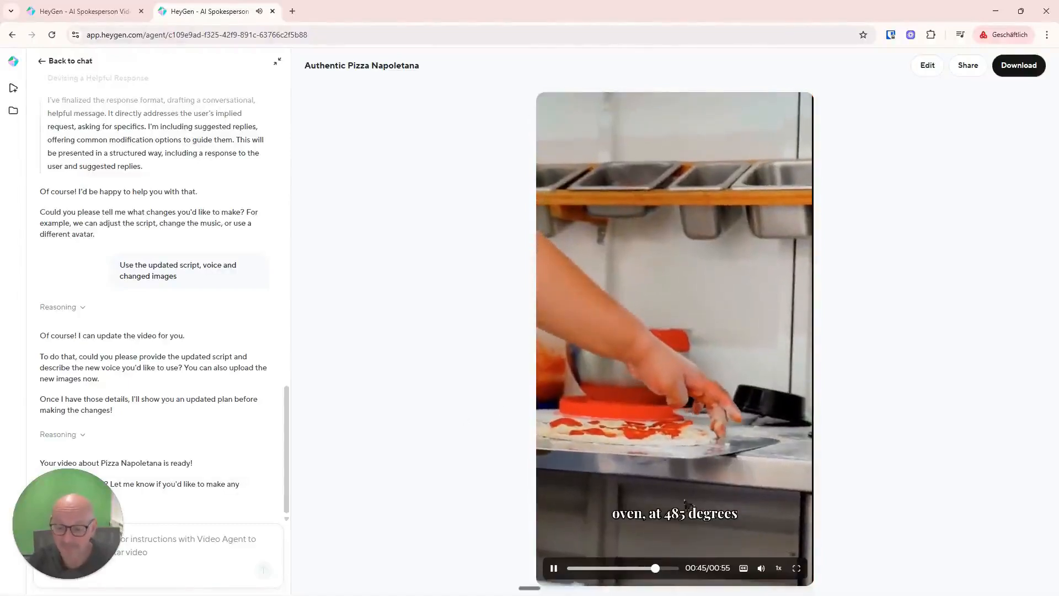
left_click(554, 569)
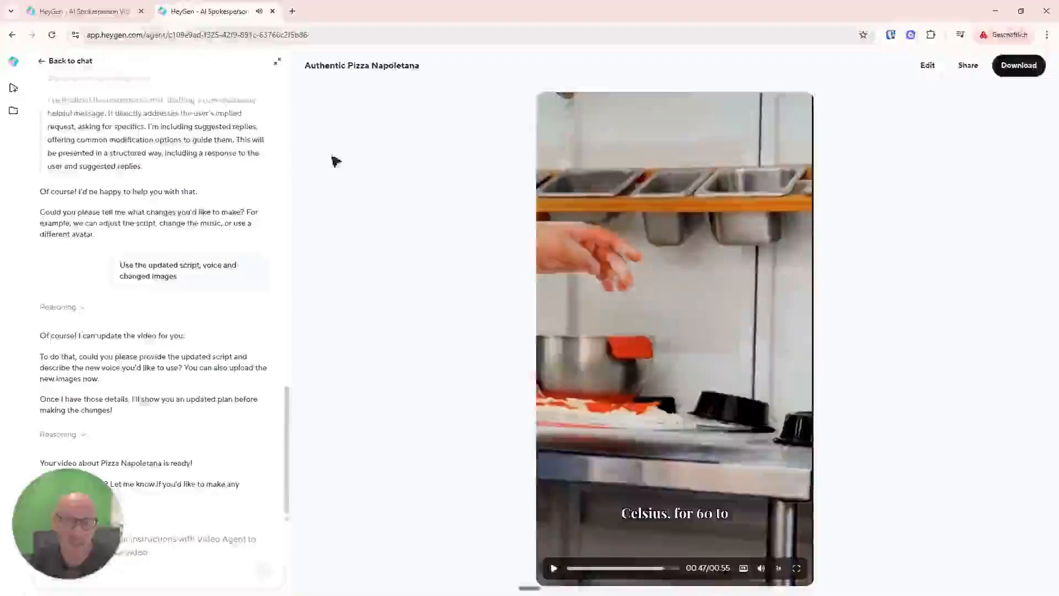
Step: Leave the video chat for the HeyGen home page and locate the newest "Authentic Pizza Napoletana" project among the recent creations
left_click(47, 63)
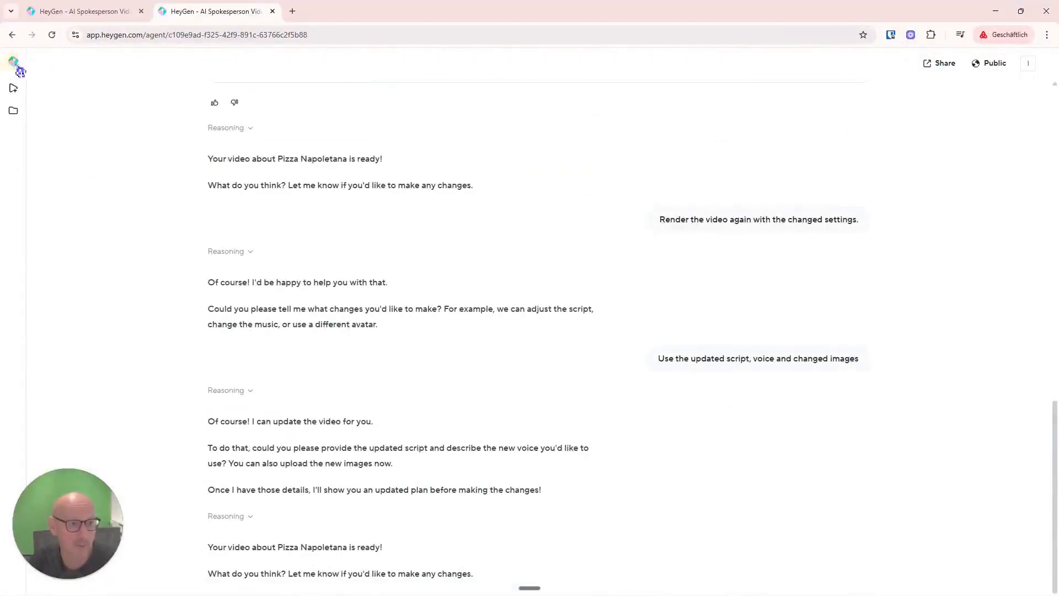
left_click(18, 69)
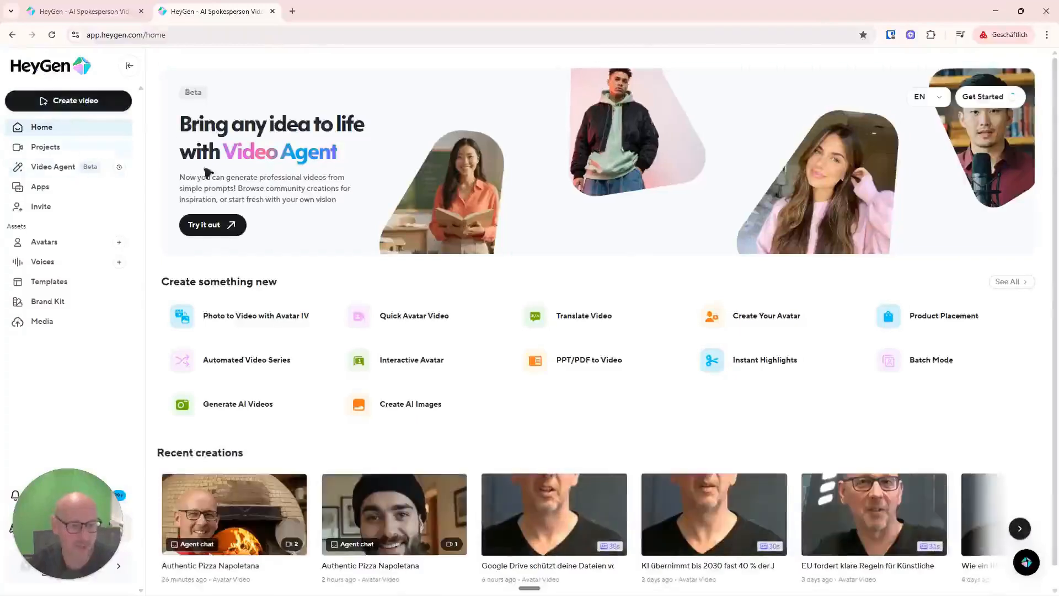
scroll(207, 173, "down", 1)
mouse_move(261, 489)
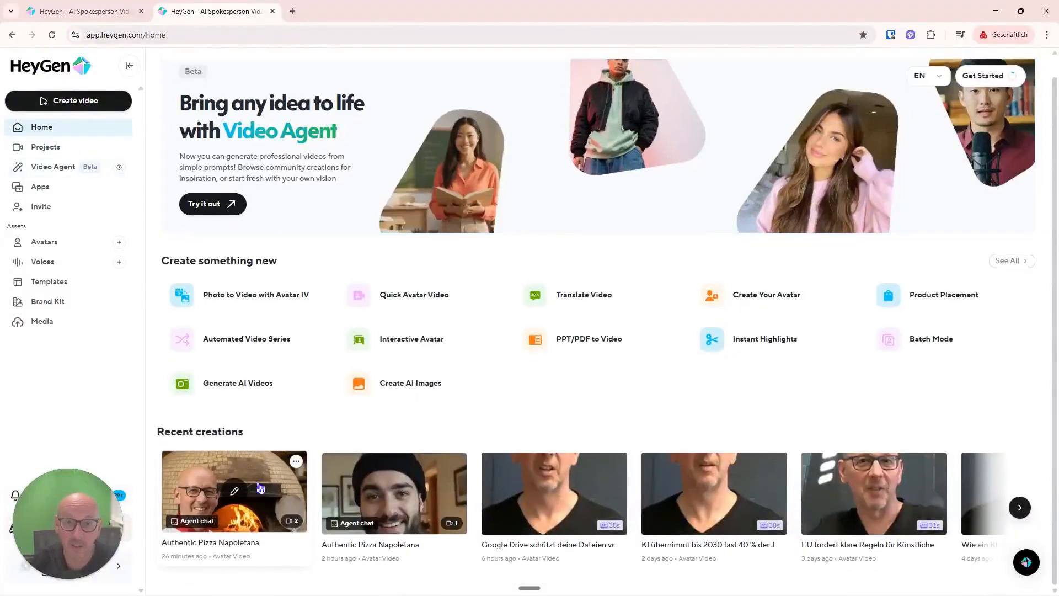